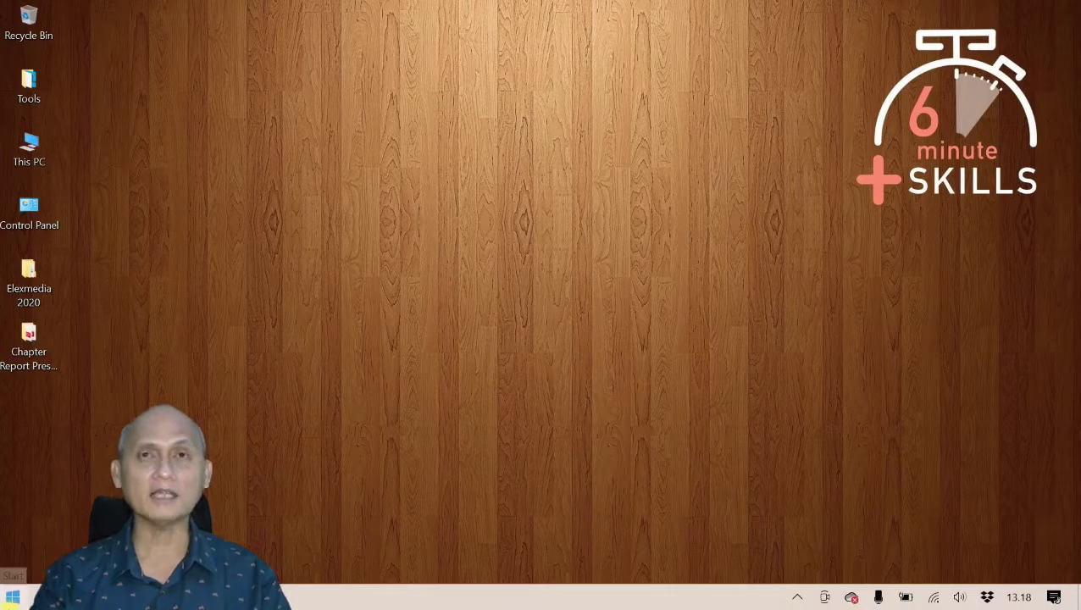
# Launch LibreOffice Impress from the LibreOffice 7.0 program group
pyautogui.press('super')
pyautogui.scroll(-3, 181, 374)
pyautogui.scroll(-10, 182, 373)
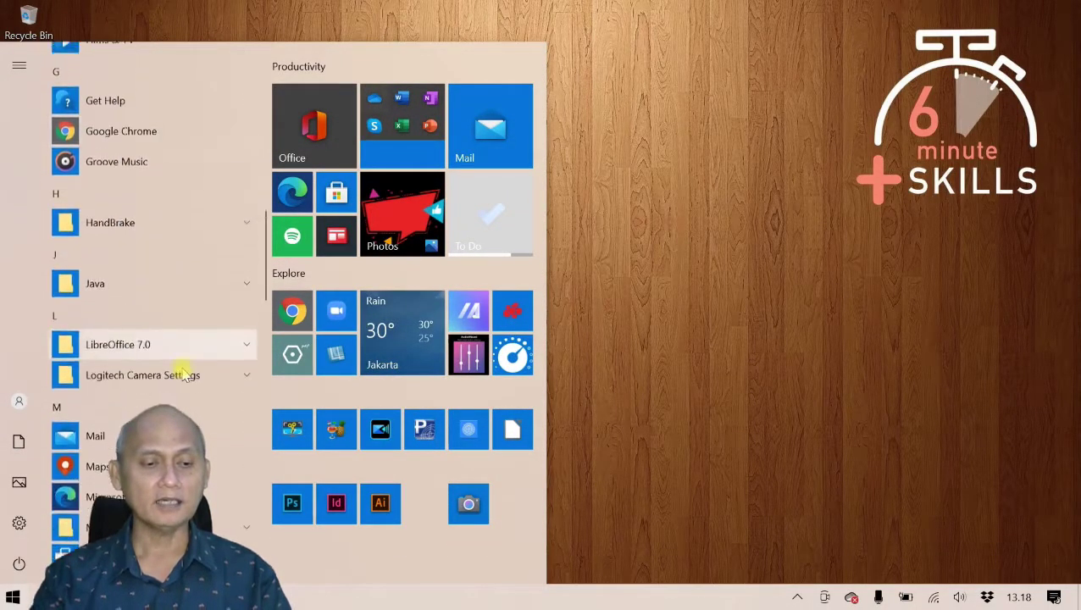
pyautogui.scroll(-2, 181, 374)
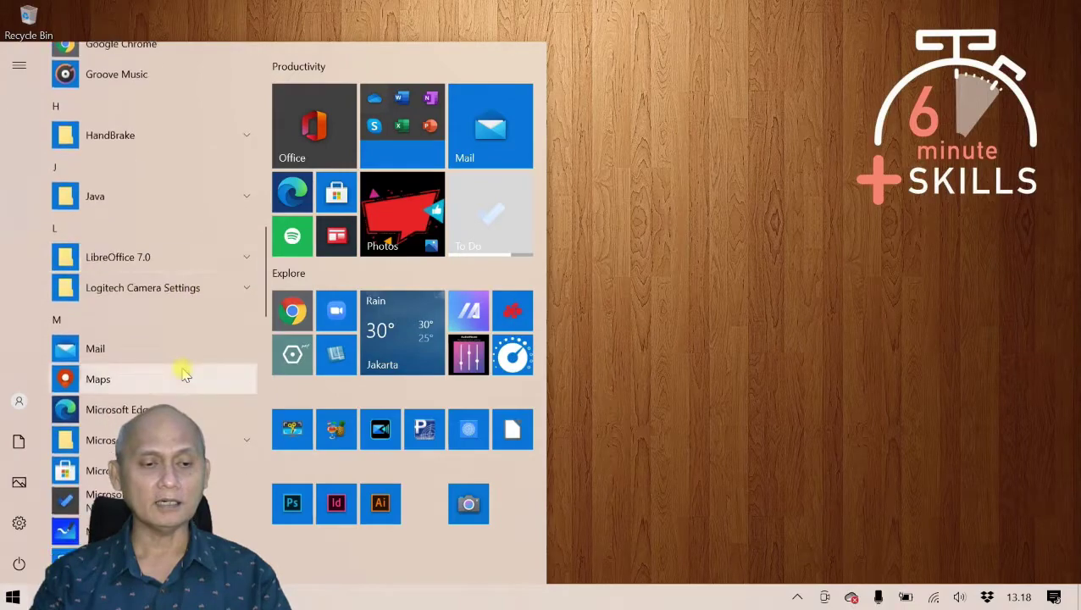
pyautogui.click(247, 259)
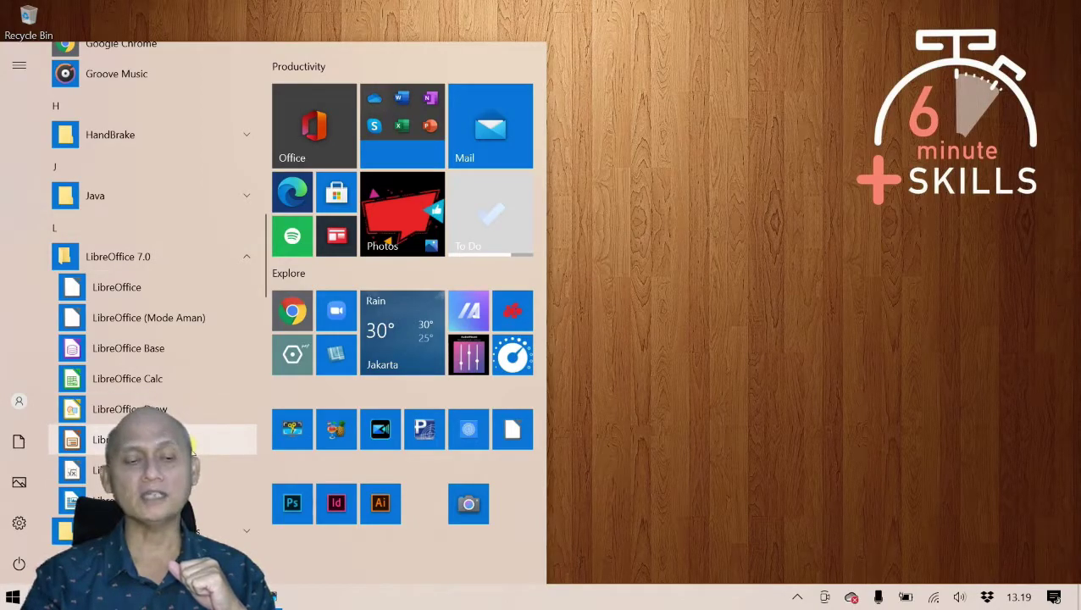
pyautogui.click(193, 442)
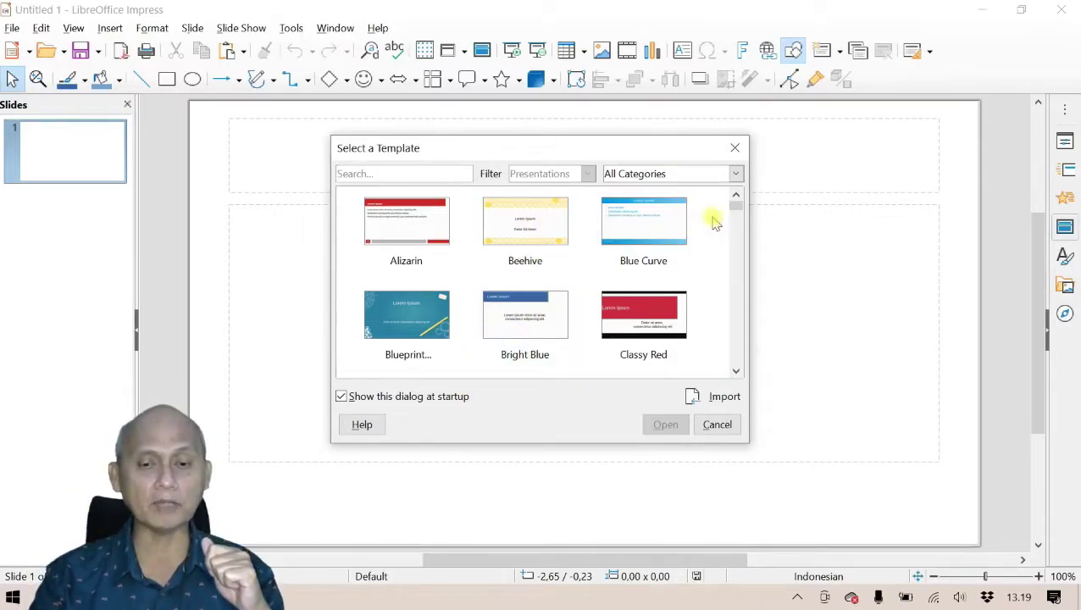
# Browse the presentation templates and dismiss the template selection to start with a blank presentation
pyautogui.click(737, 373)
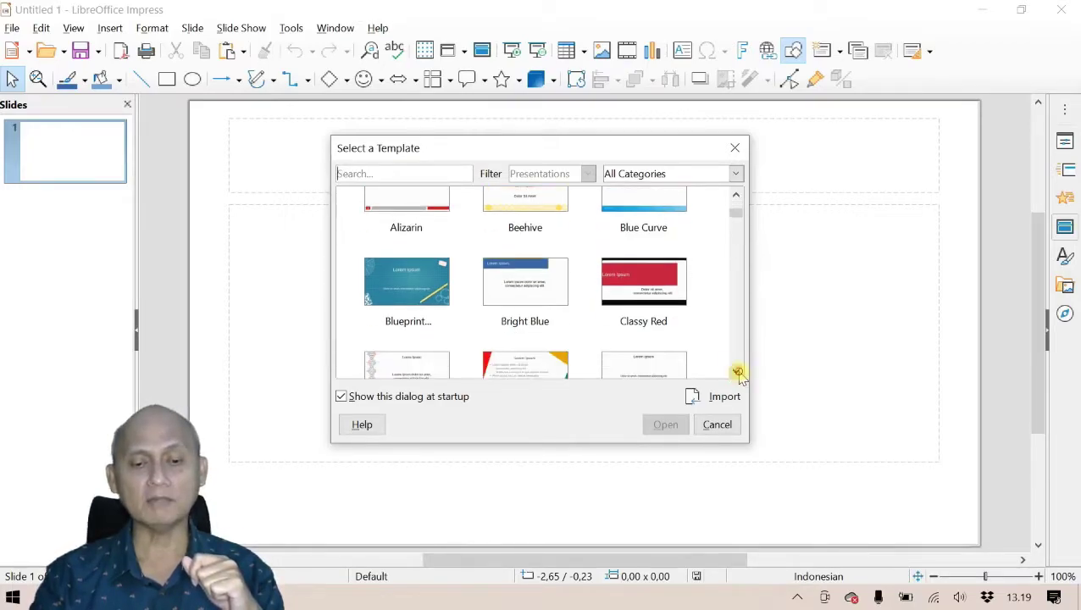
pyautogui.moveTo(737, 373); pyautogui.dragTo(753, 206)
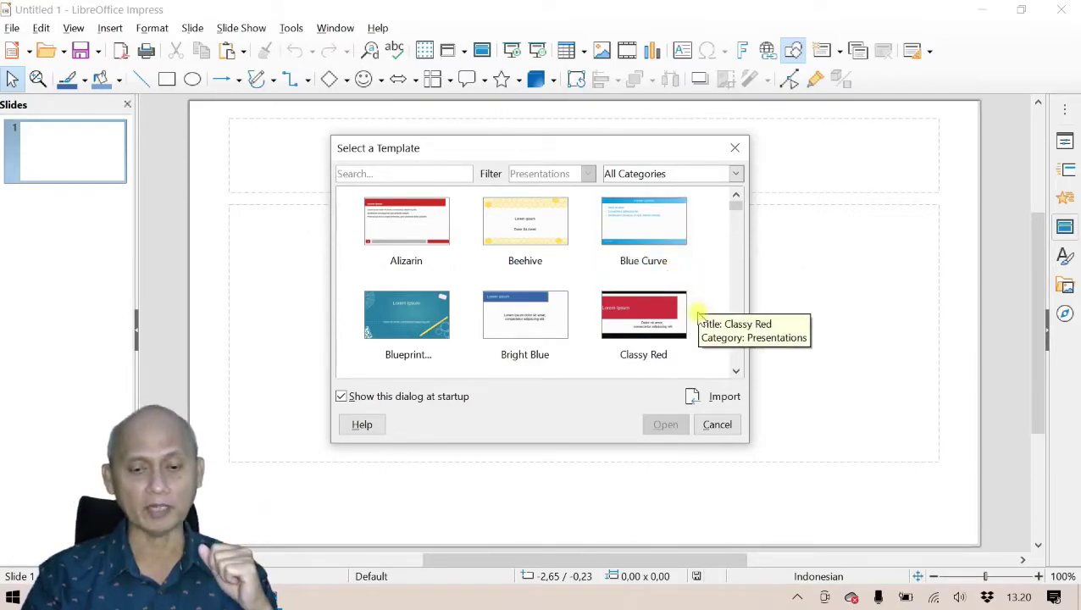
pyautogui.click(716, 425)
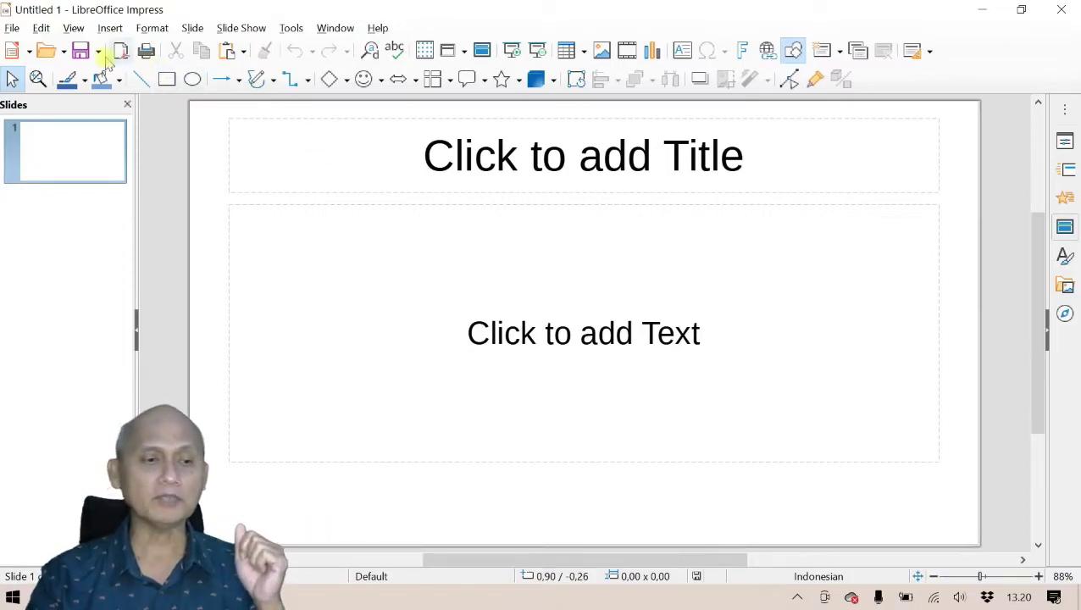
pyautogui.click(12, 28)
pyautogui.moveTo(91, 30)
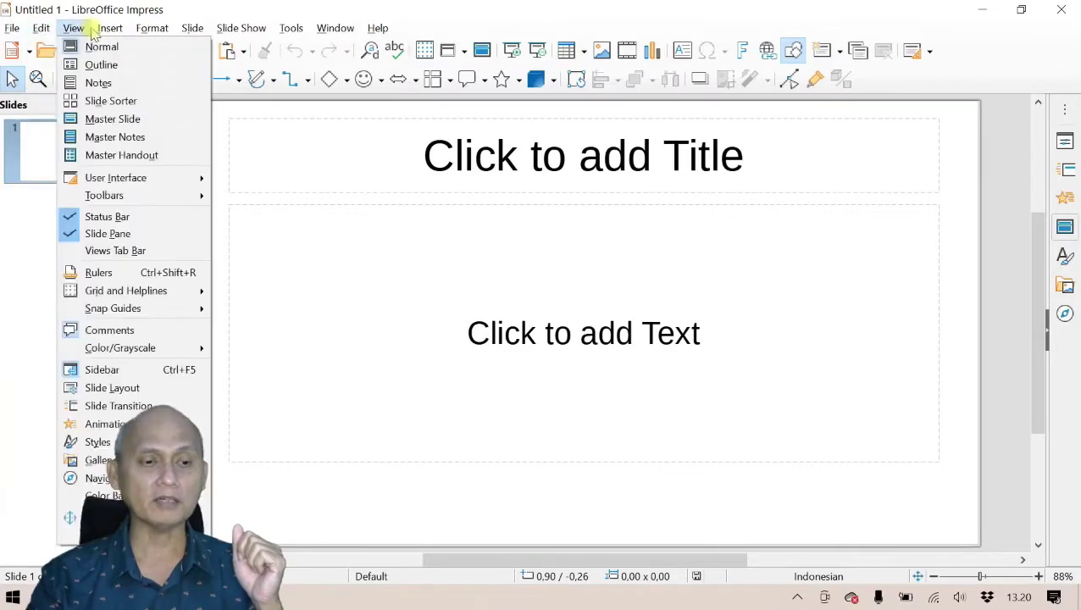
pyautogui.moveTo(379, 29)
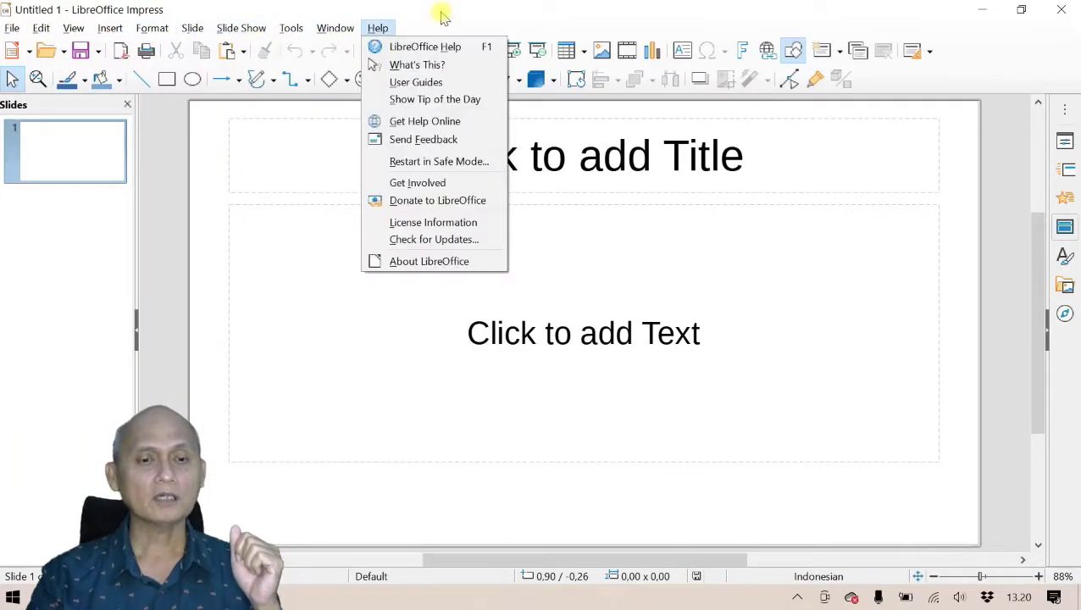
pyautogui.click(441, 17)
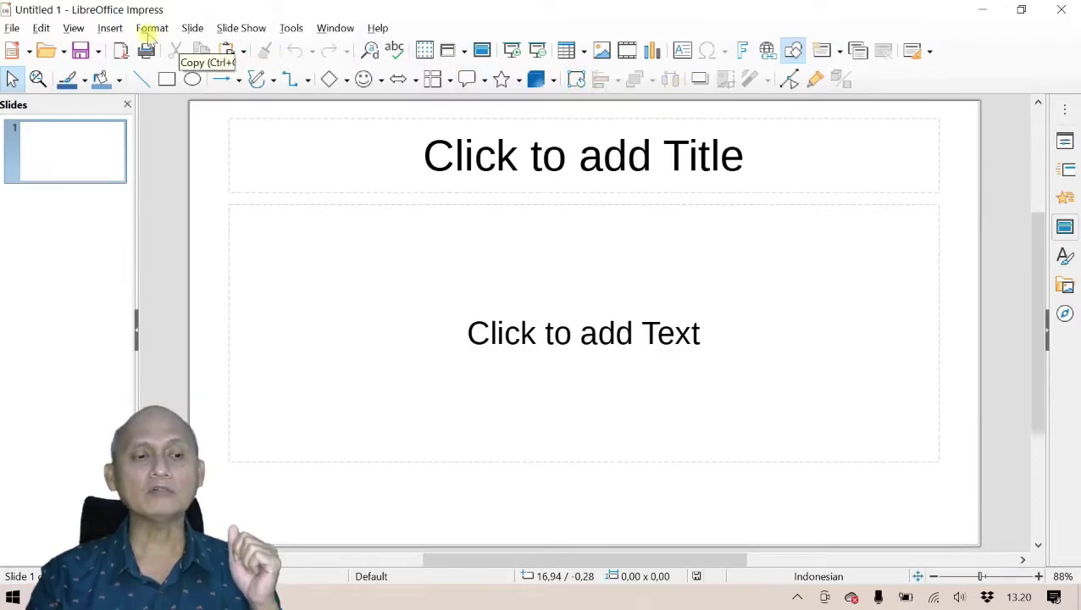
pyautogui.click(72, 28)
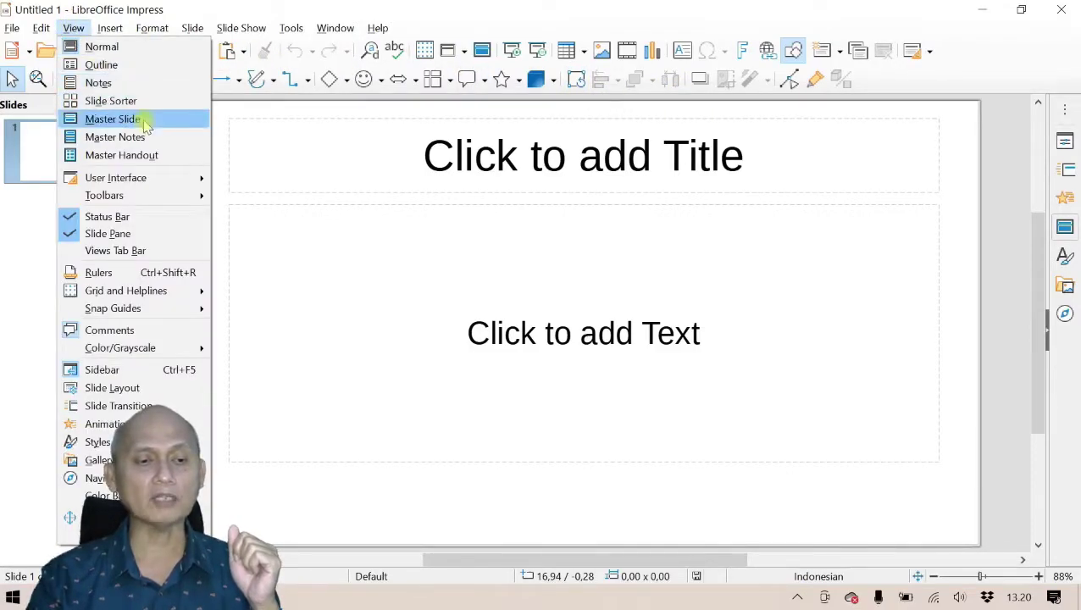
pyautogui.moveTo(153, 199)
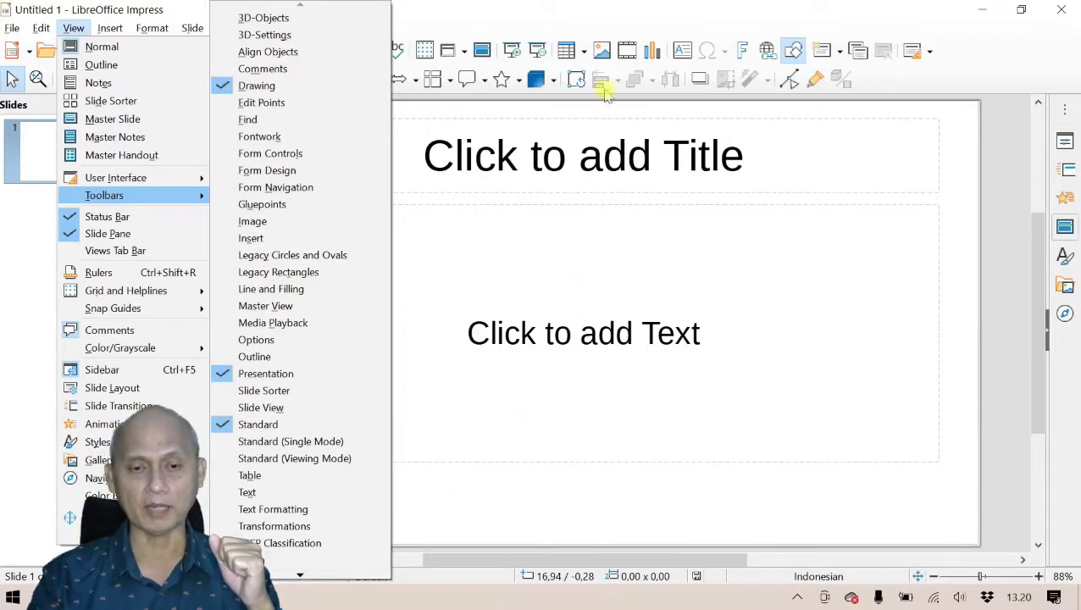
pyautogui.click(622, 14)
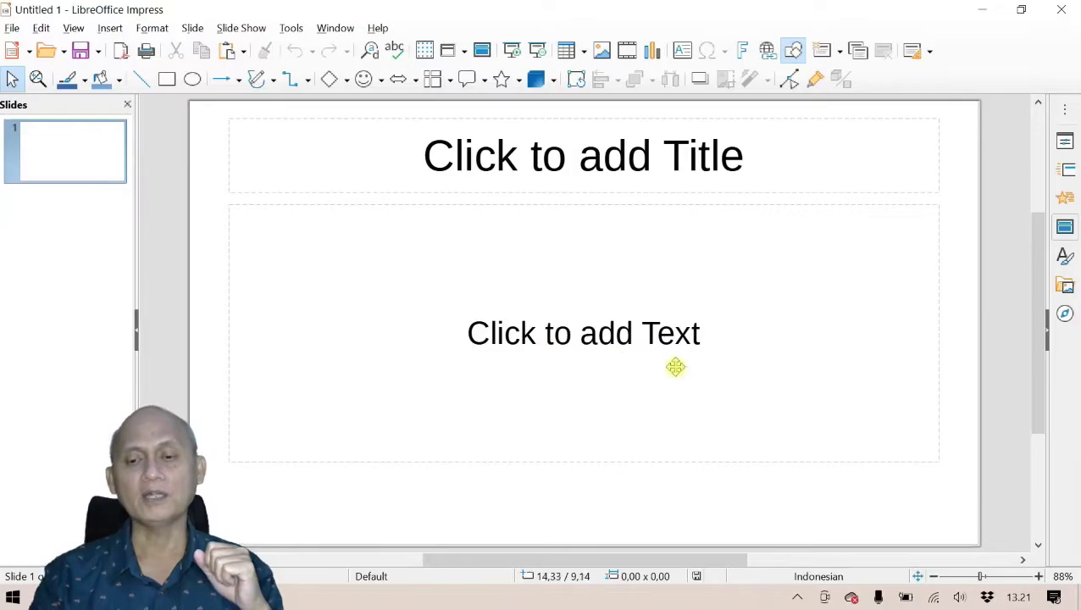
# Collapse the sidebar, reopen it and widen it to show the available master slides
pyautogui.click(1046, 338)
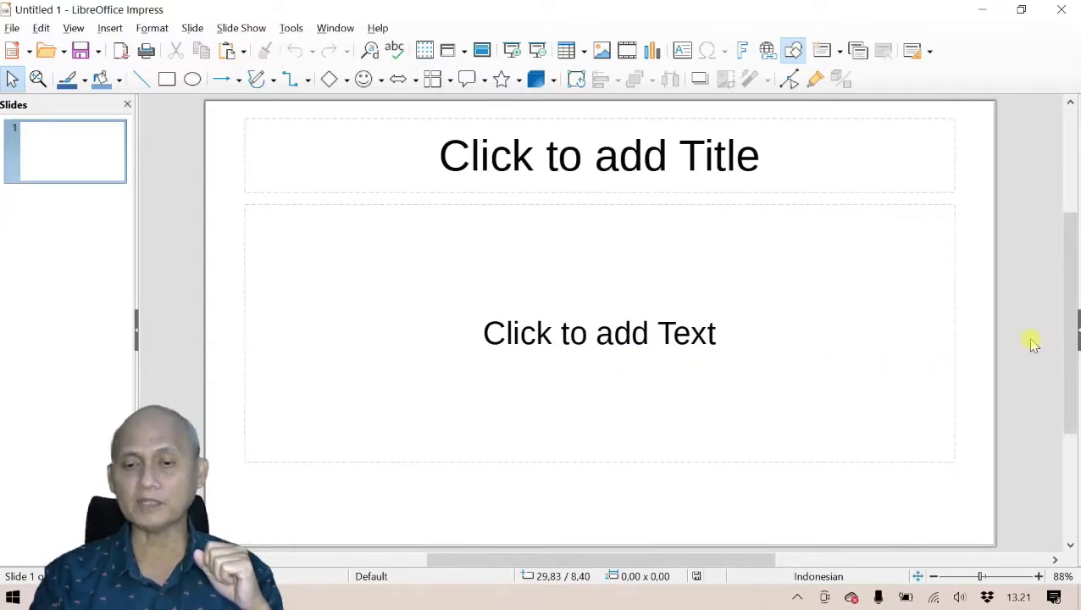
pyautogui.click(1076, 331)
pyautogui.moveTo(1033, 337); pyautogui.dragTo(832, 337)
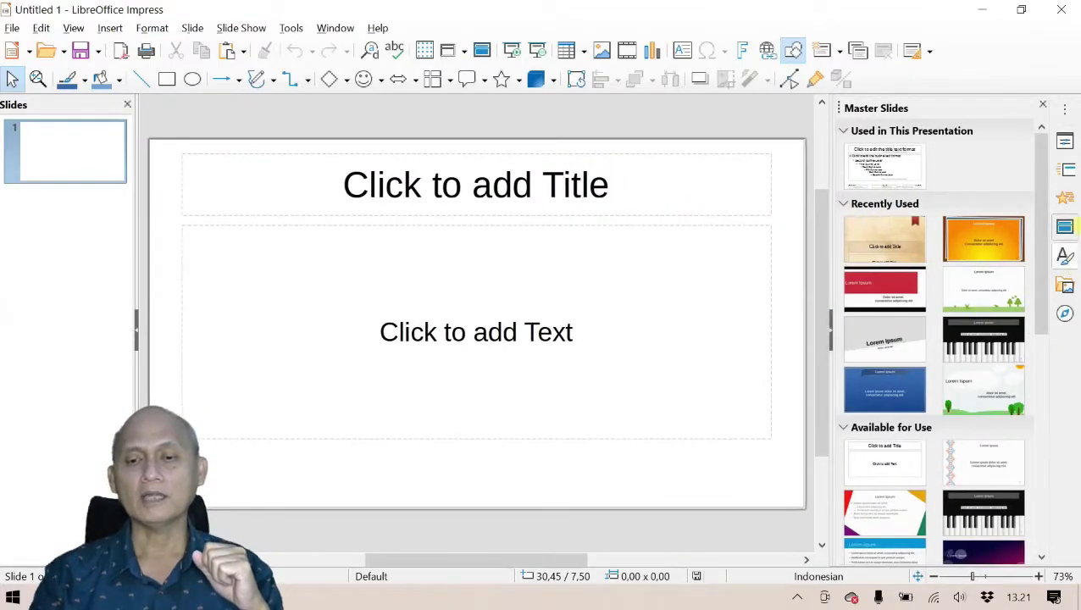
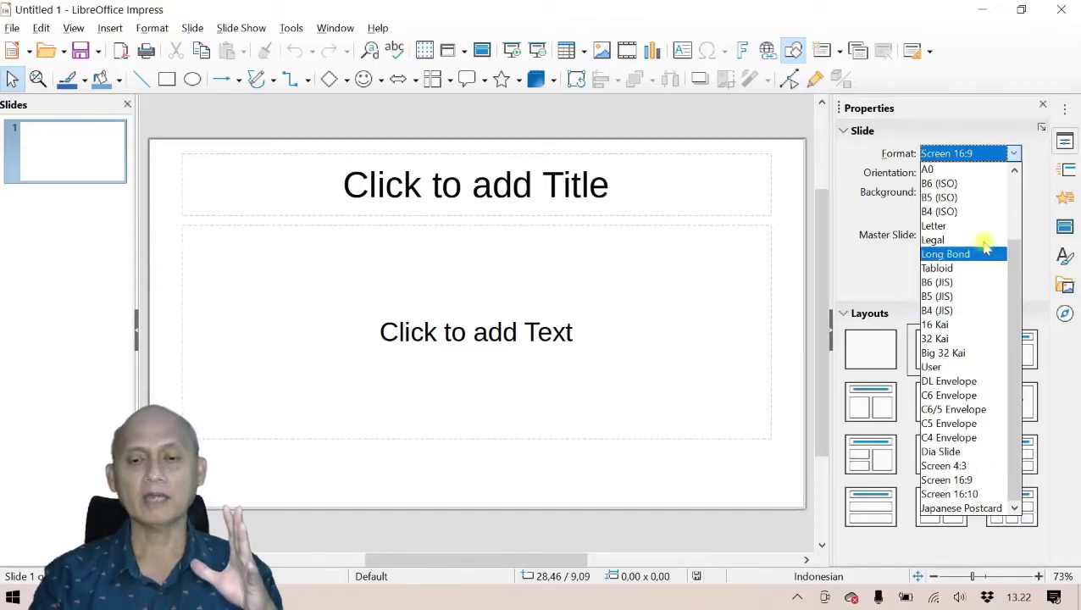
# Keep the Screen 16:9 format, try portrait orientation for the slide and set it back to landscape
pyautogui.click(1001, 130)
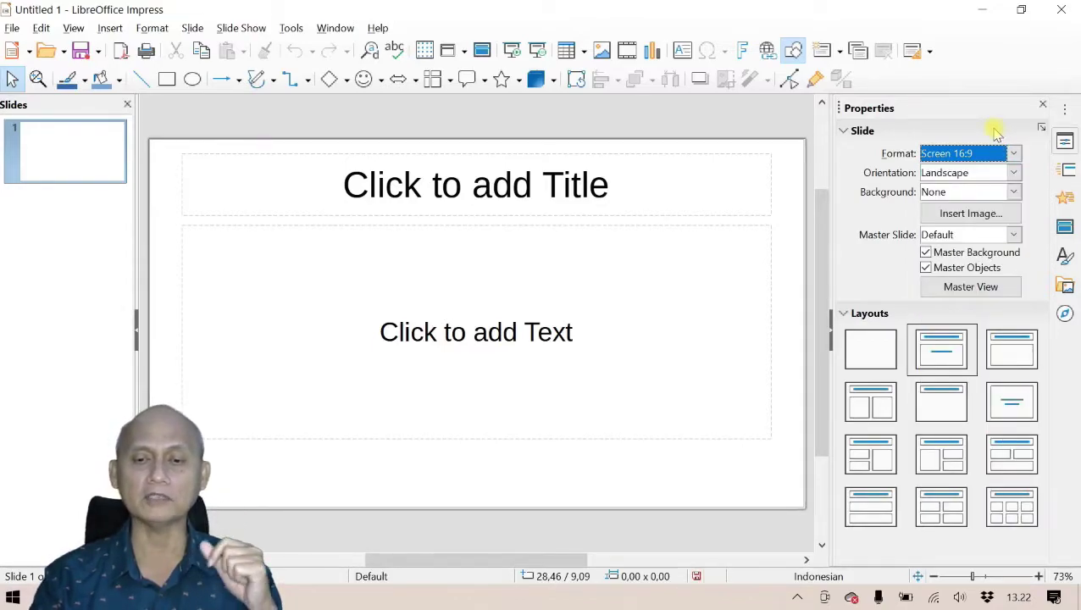
pyautogui.click(1015, 173)
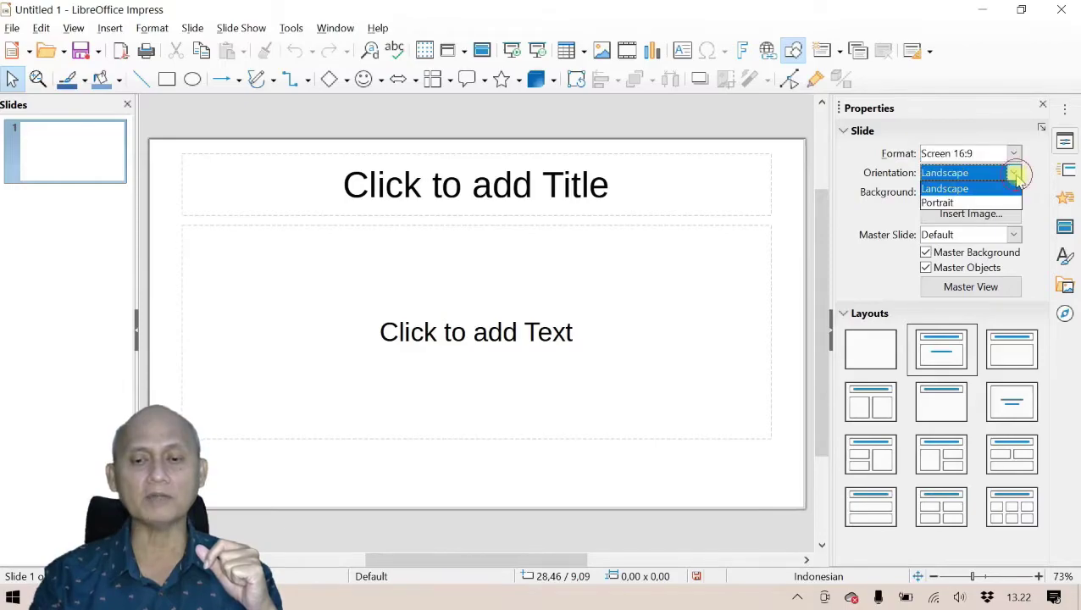
pyautogui.click(964, 205)
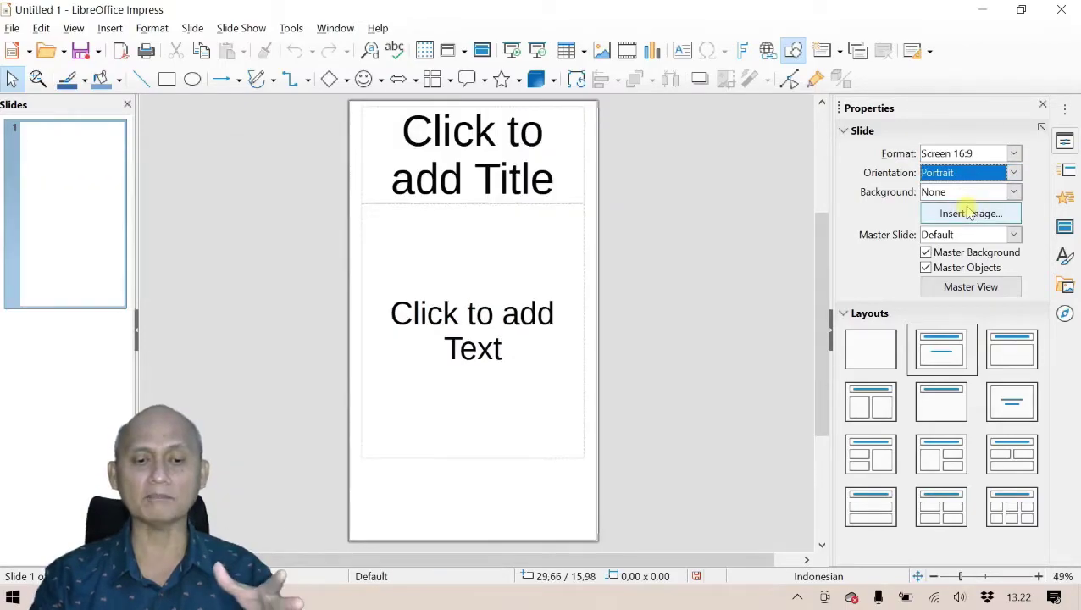
pyautogui.click(1016, 173)
pyautogui.click(985, 190)
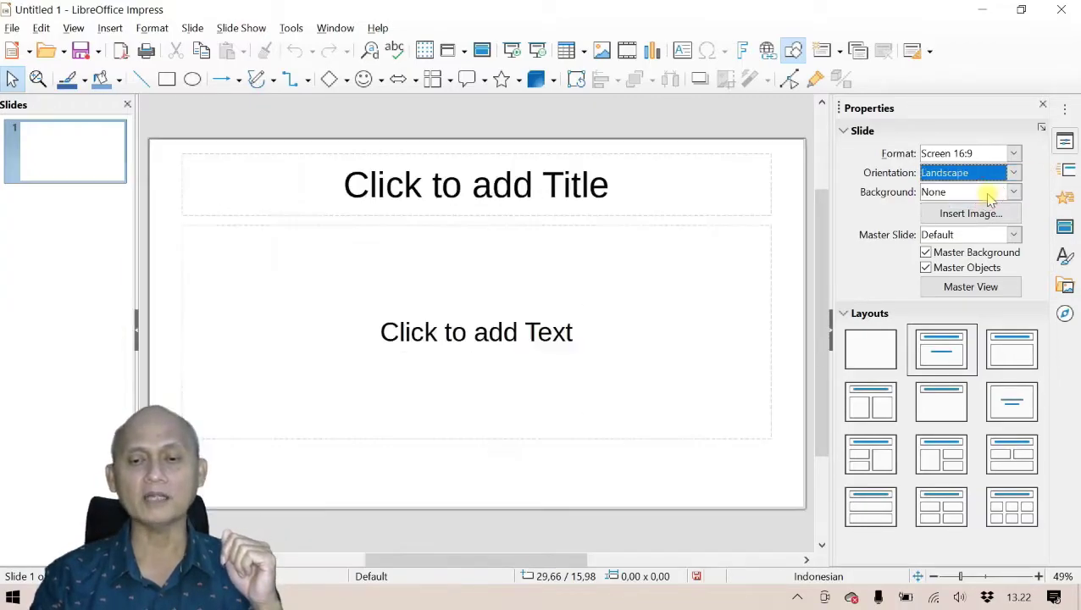
# Give the slide a solid color background in Light Lime 4
pyautogui.click(1016, 192)
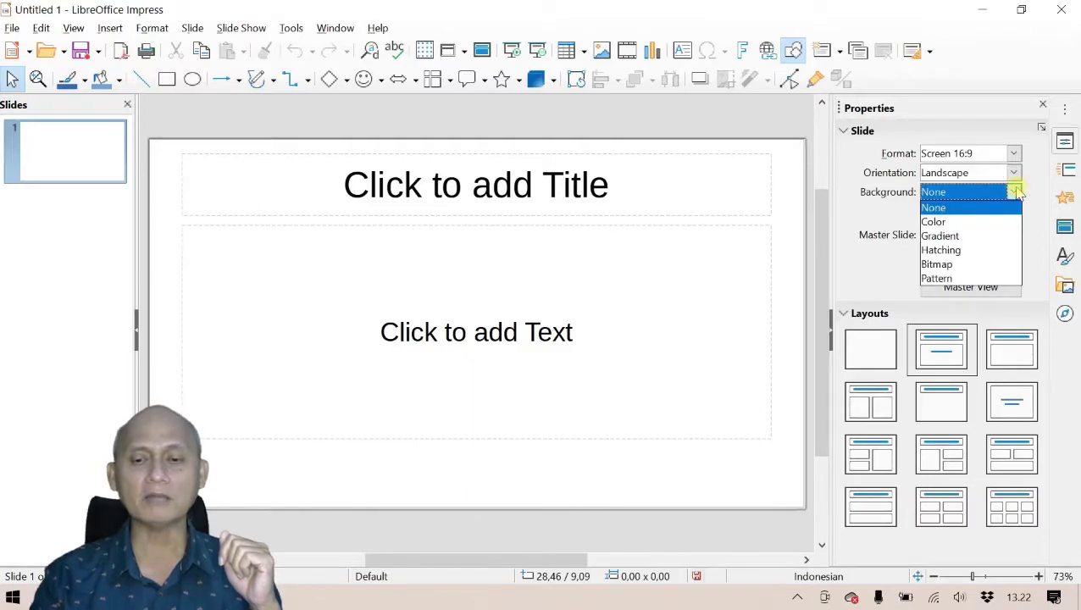
pyautogui.click(980, 225)
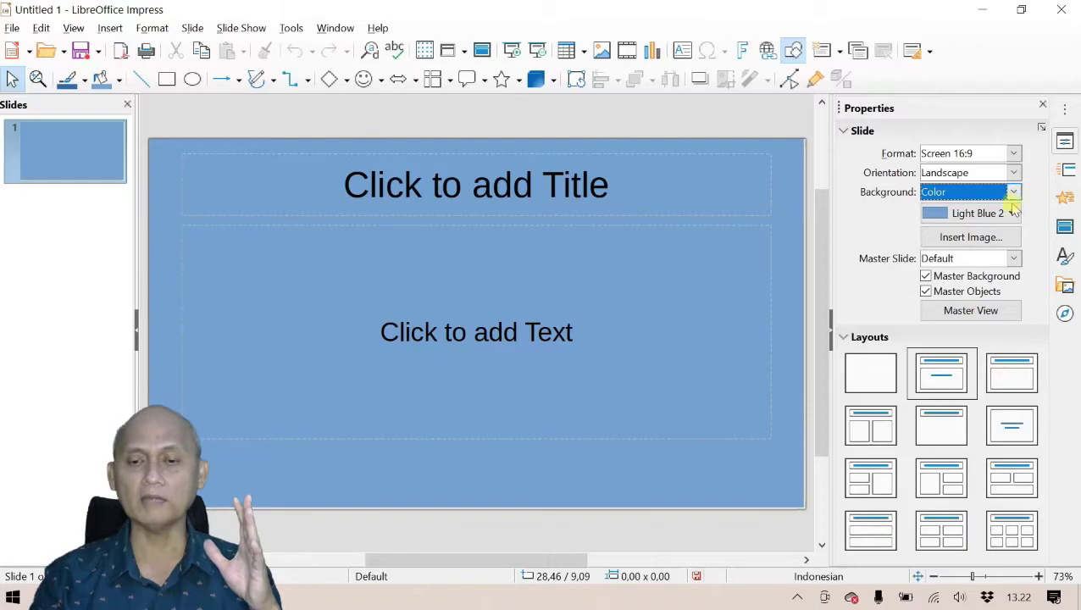
pyautogui.click(1012, 214)
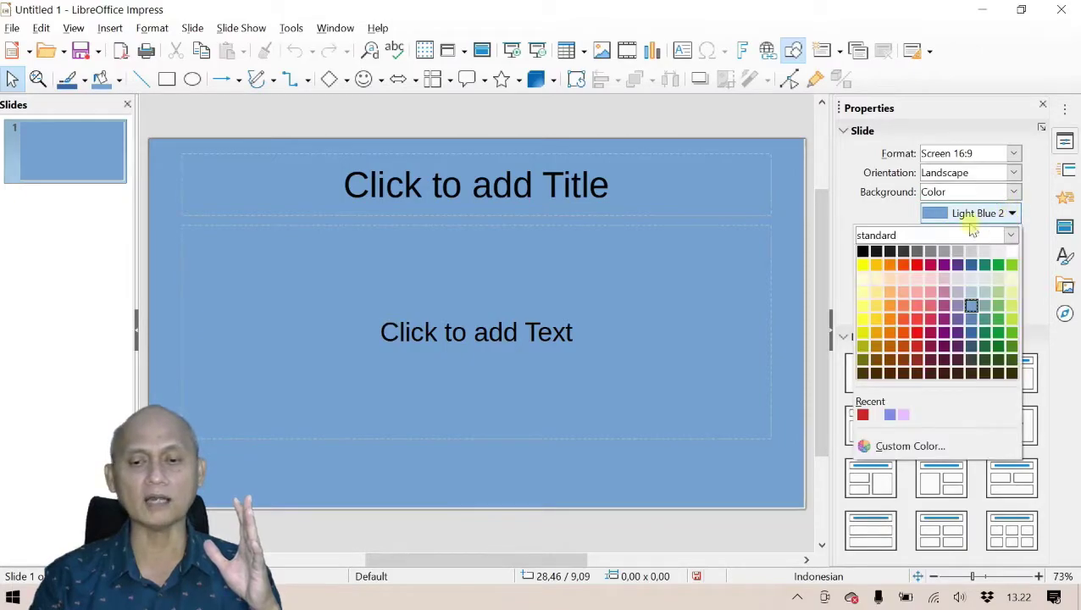
pyautogui.click(1013, 279)
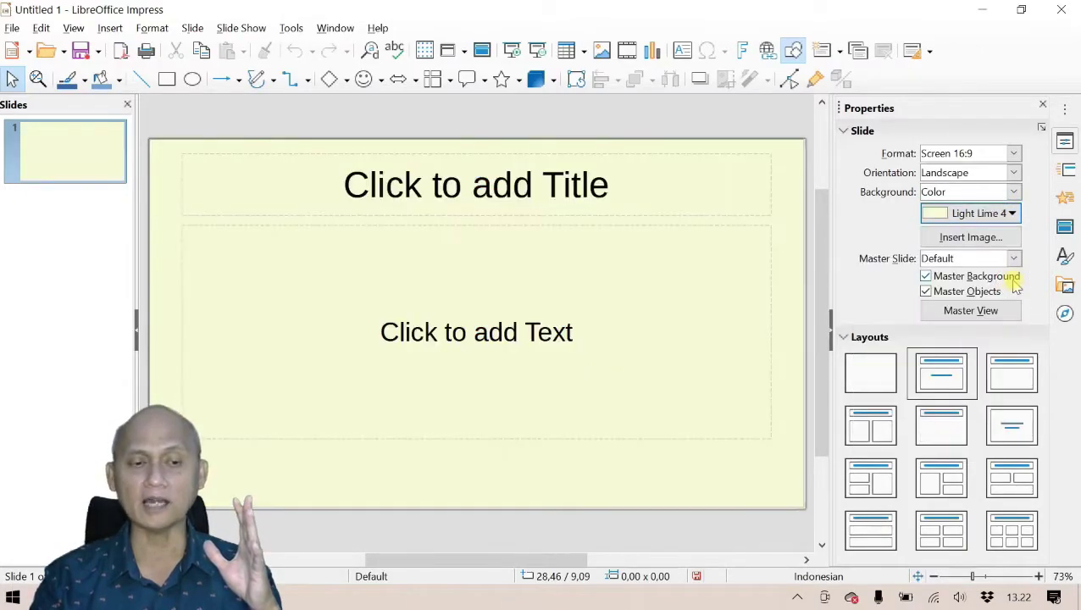
# Try Light Green 3 as the slide background color and return it to Light Lime 4
pyautogui.click(1013, 214)
pyautogui.click(999, 293)
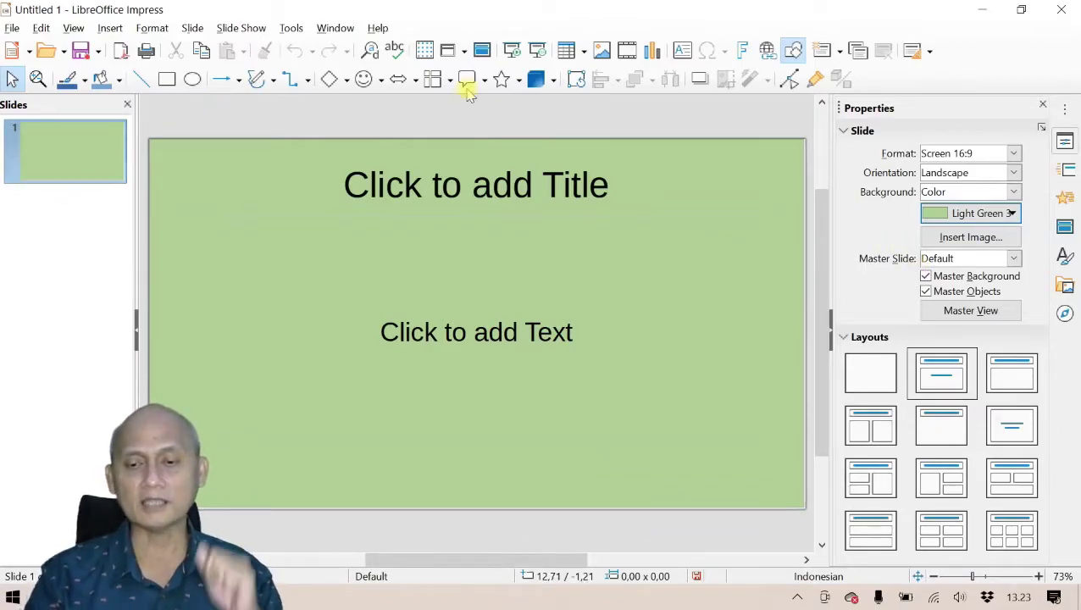
pyautogui.click(1013, 214)
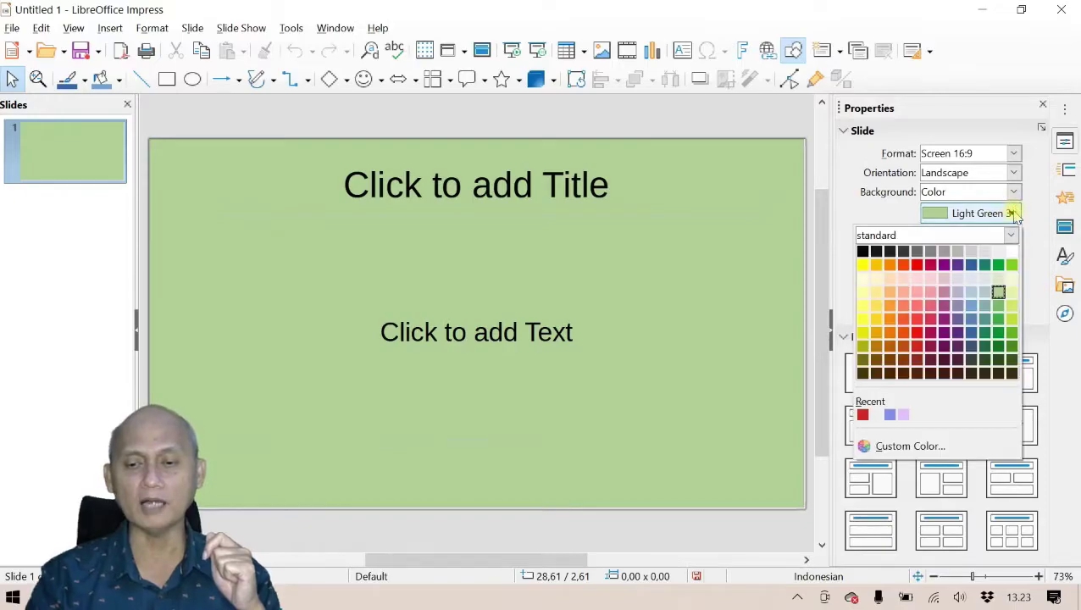
pyautogui.click(1009, 279)
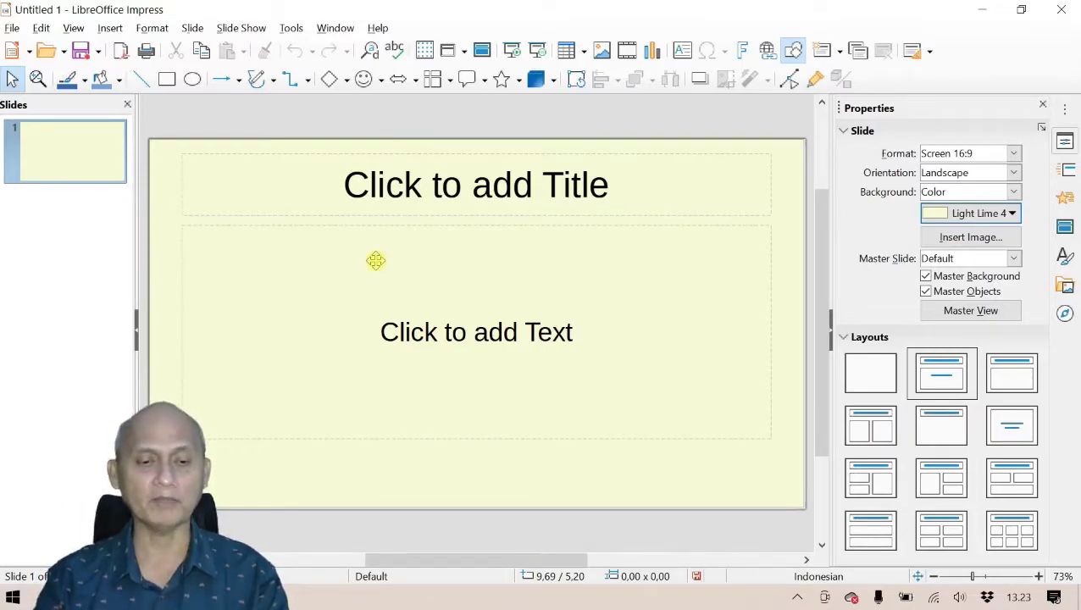
# Enter the title "NOTEBOOK GENERASI BARU ASTERISK 21" on three lines and move the title box down to fit inside the slide
pyautogui.click(510, 186)
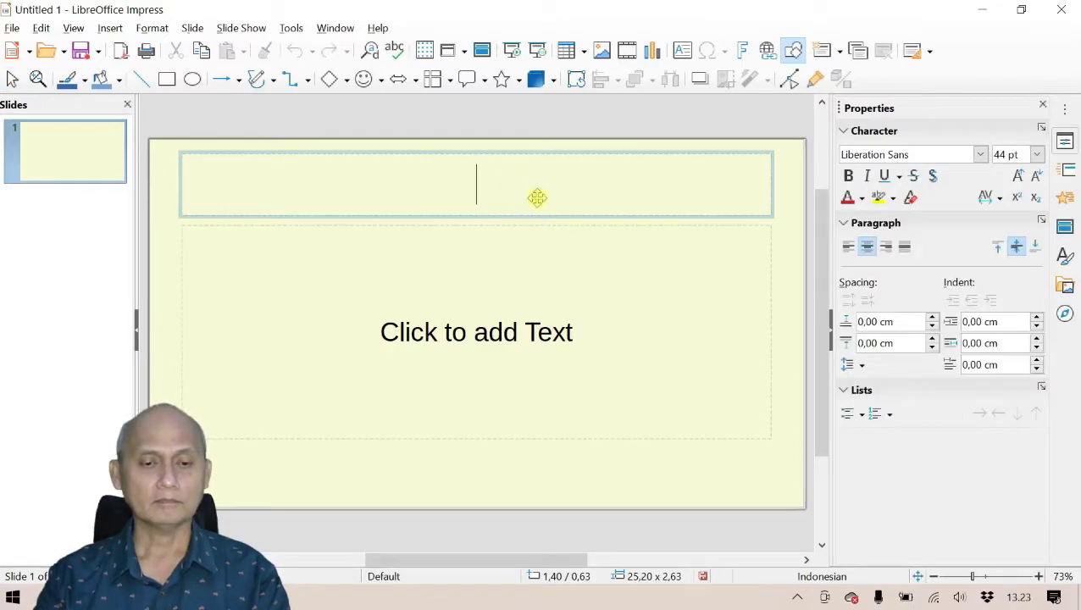
pyautogui.write('NOTEBOOK GENERASI BARU ASTERISK 21')
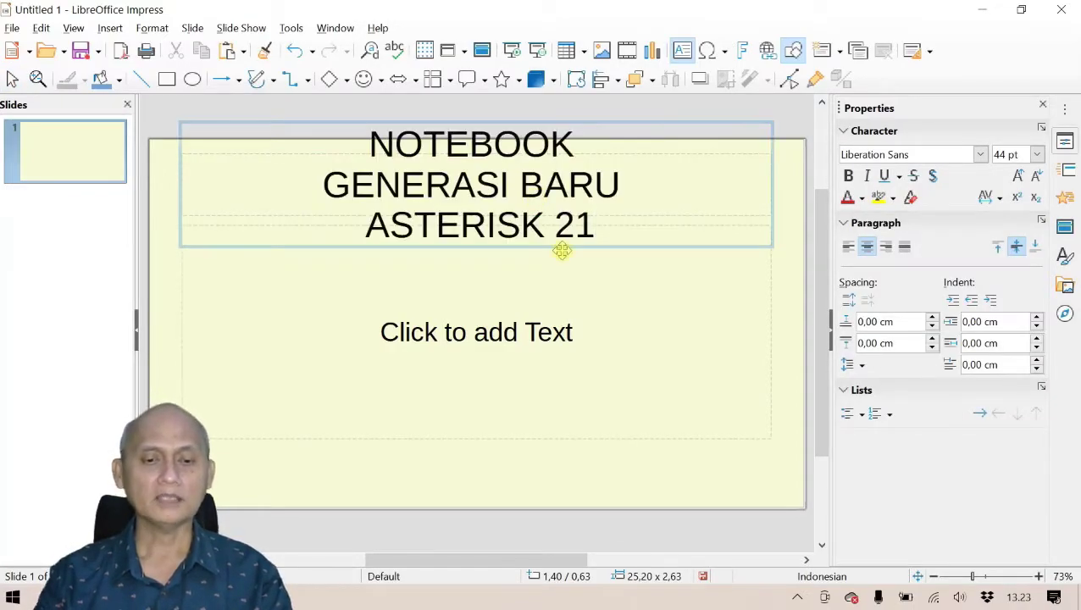
pyautogui.moveTo(587, 245); pyautogui.dragTo(585, 285)
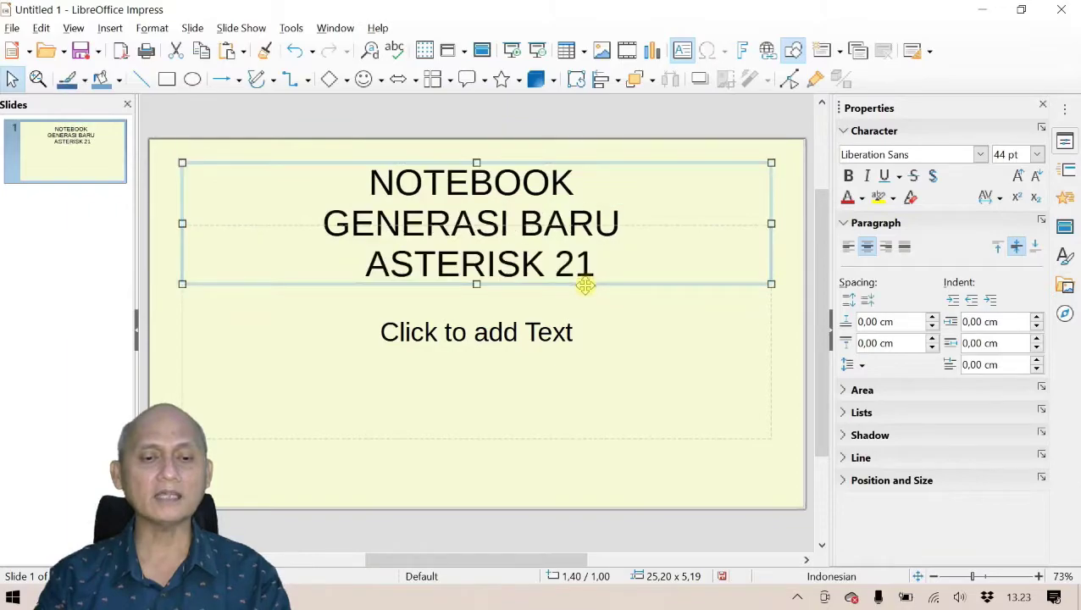
# Shrink the text placeholder from its upper edge to about 5.32 cm high so it clears the title
pyautogui.click(646, 333)
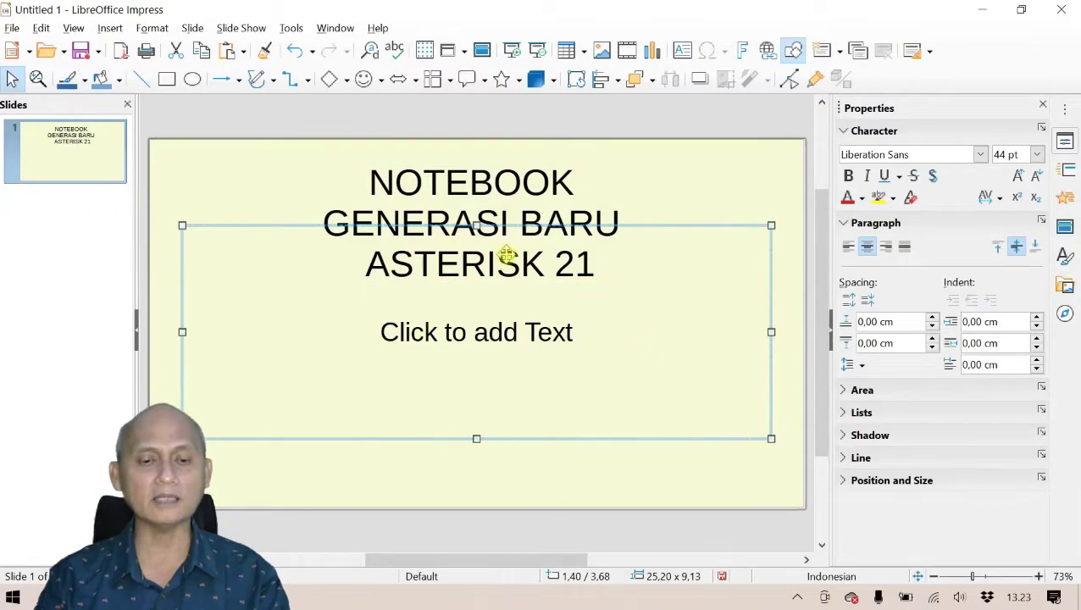
pyautogui.moveTo(479, 224); pyautogui.dragTo(495, 314)
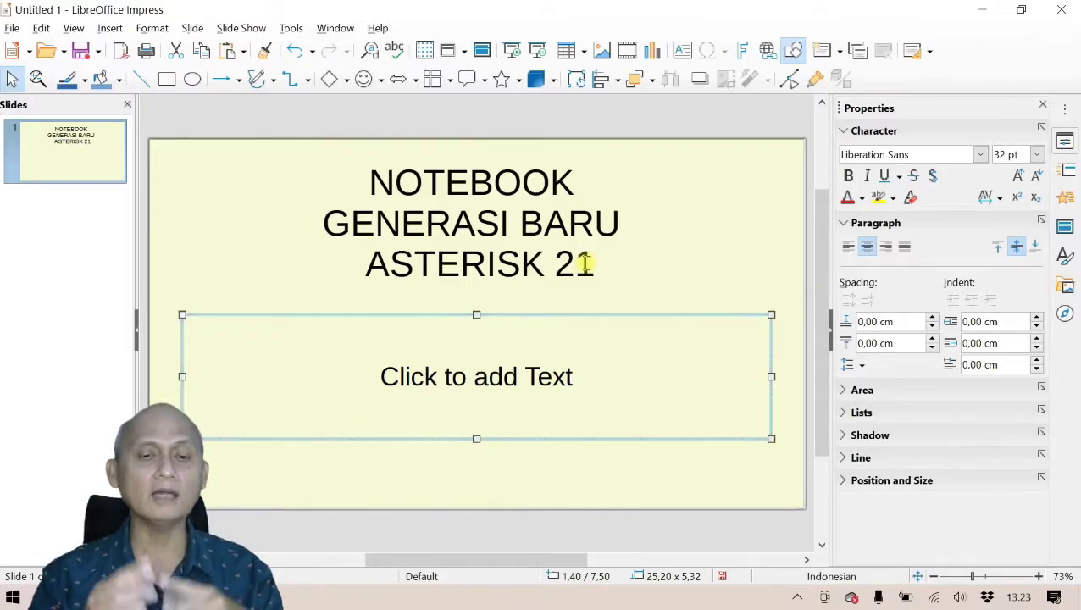
pyautogui.click(474, 211)
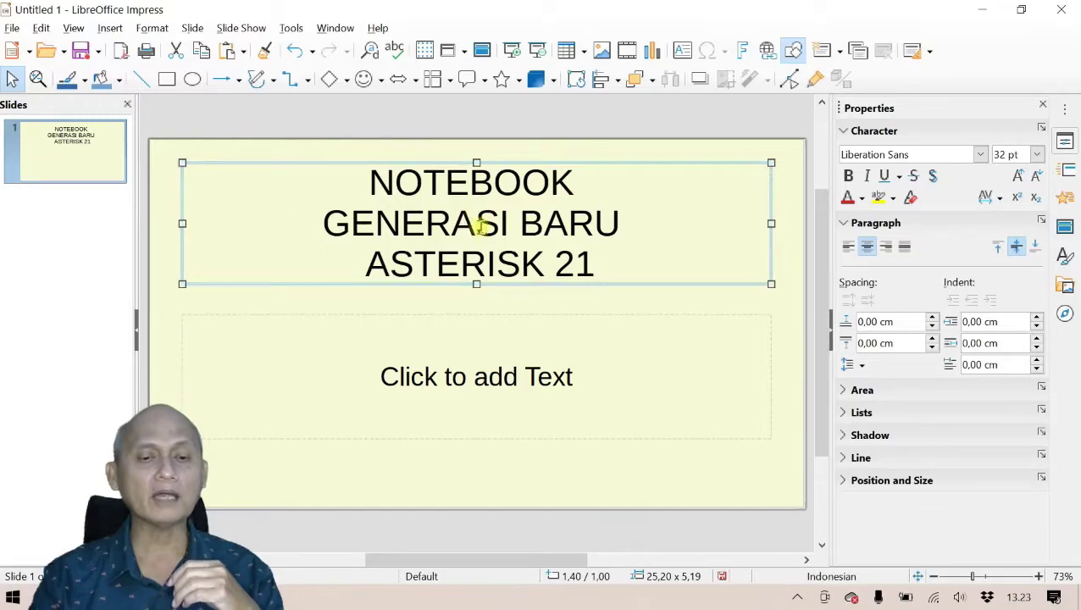
pyautogui.click(618, 223)
pyautogui.moveTo(621, 223); pyautogui.dragTo(373, 179)
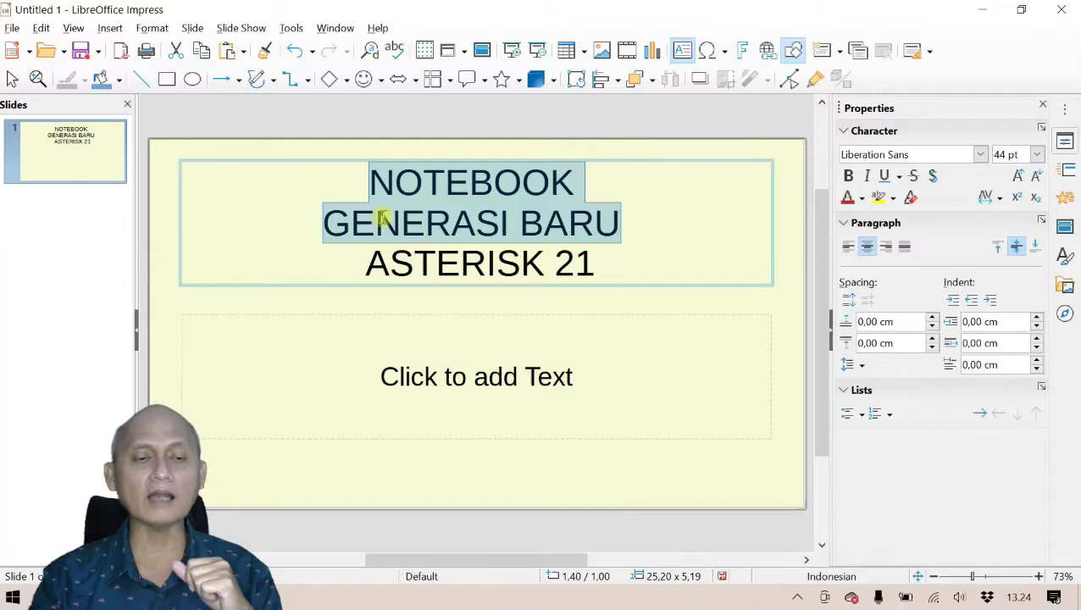
pyautogui.click(103, 158)
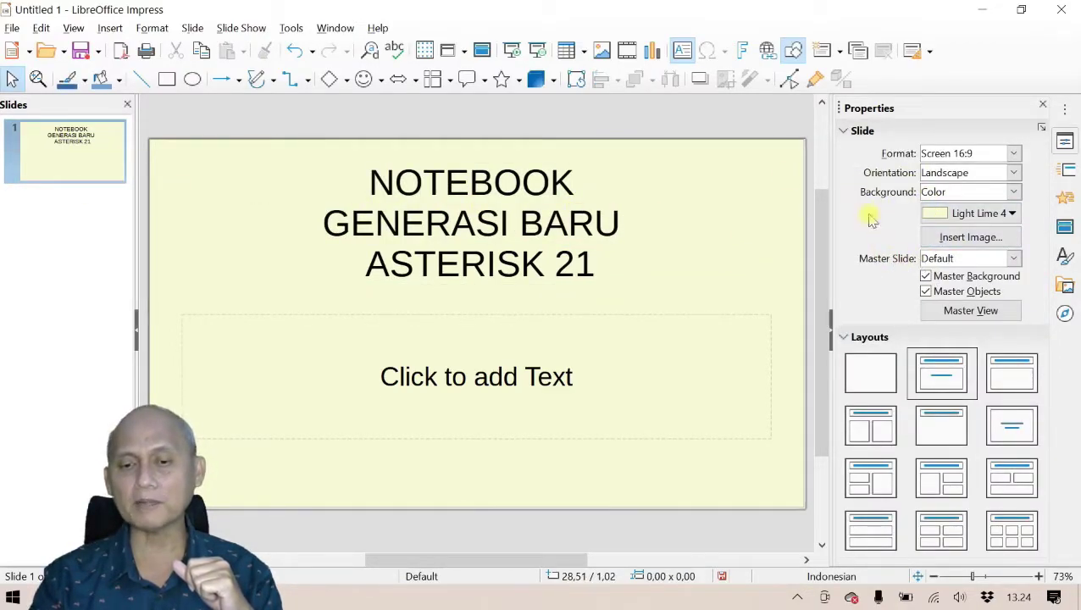
pyautogui.click(847, 134)
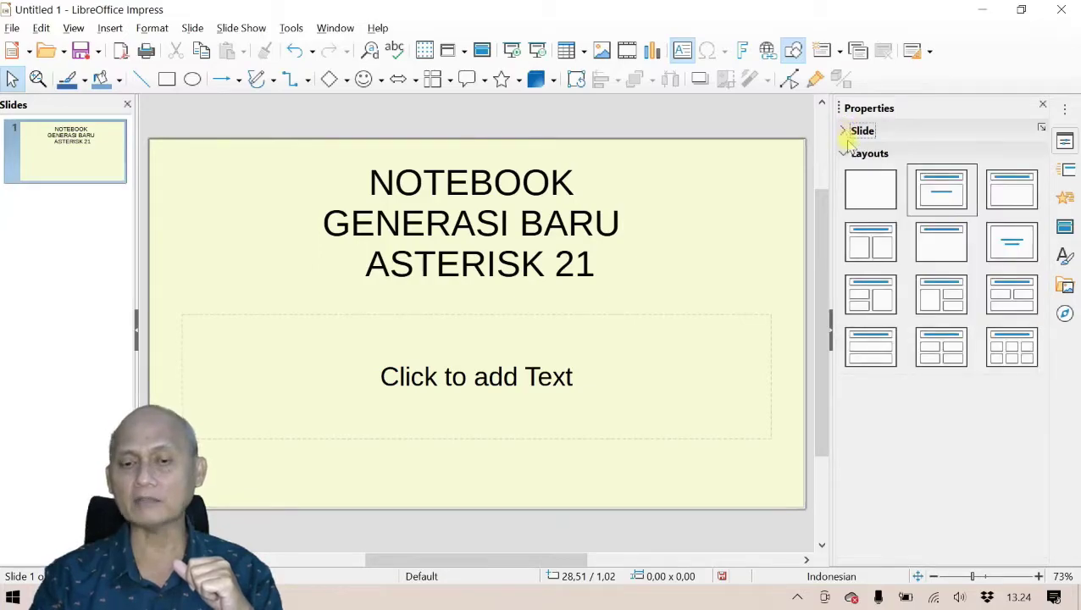
pyautogui.click(847, 156)
pyautogui.click(845, 132)
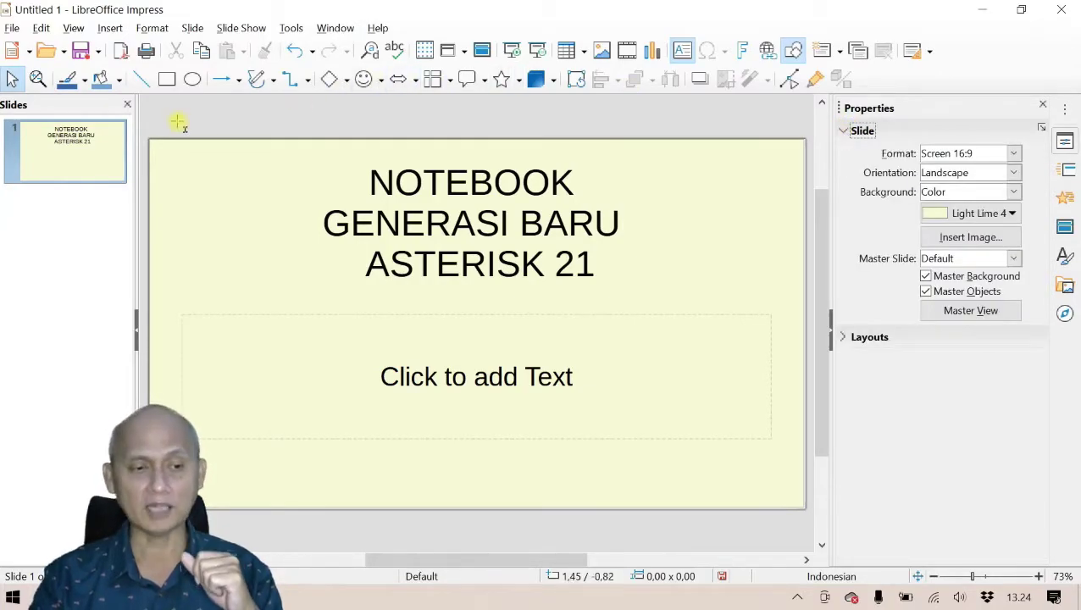
# Set the font of the title's first two lines, "NOTEBOOK GENERASI BARU", to Berlin Sans FB Demi
pyautogui.click(450, 203)
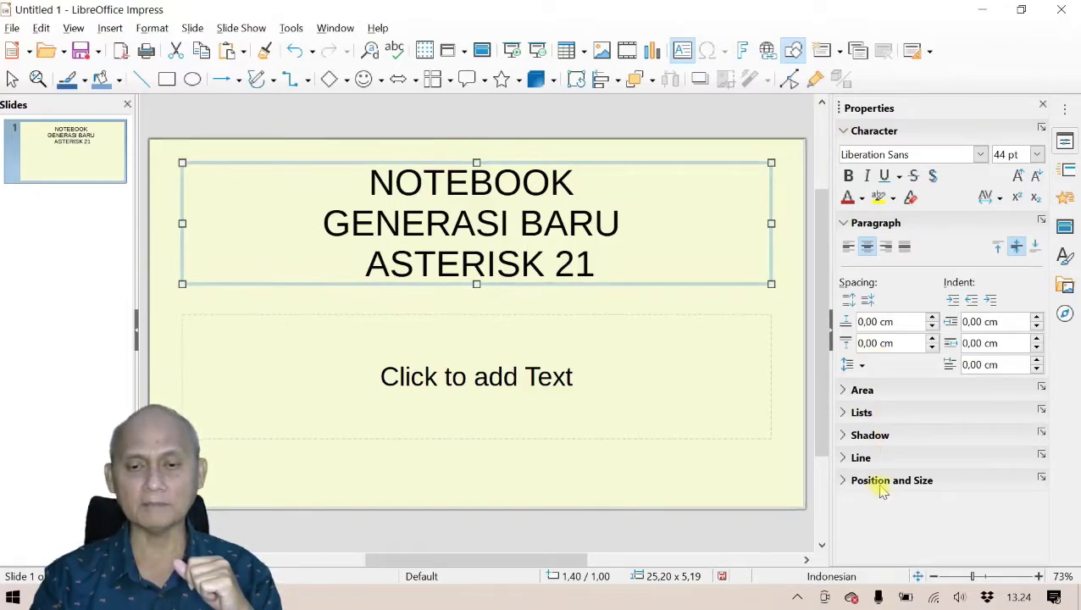
pyautogui.click(520, 262)
pyautogui.moveTo(602, 260); pyautogui.dragTo(547, 248)
pyautogui.click(595, 211)
pyautogui.moveTo(627, 221); pyautogui.dragTo(369, 174)
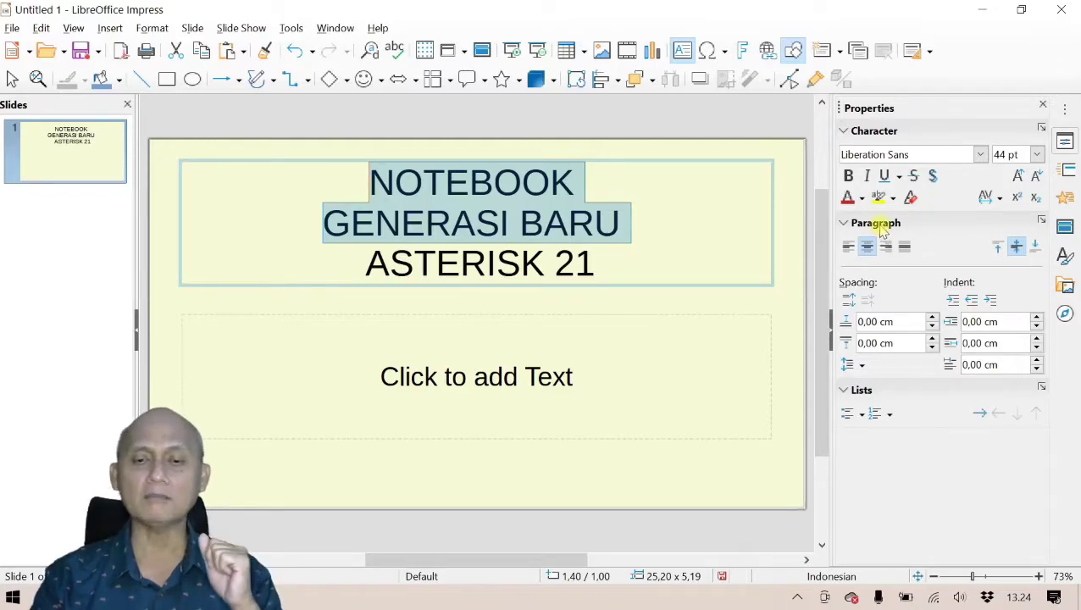
pyautogui.click(981, 154)
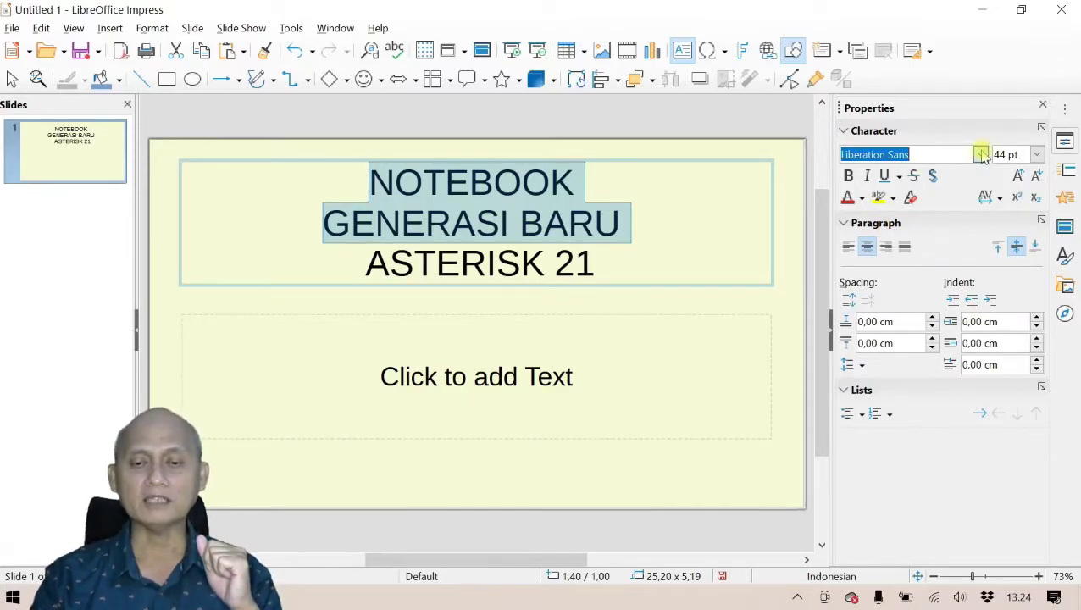
pyautogui.scroll(-5, 915, 347)
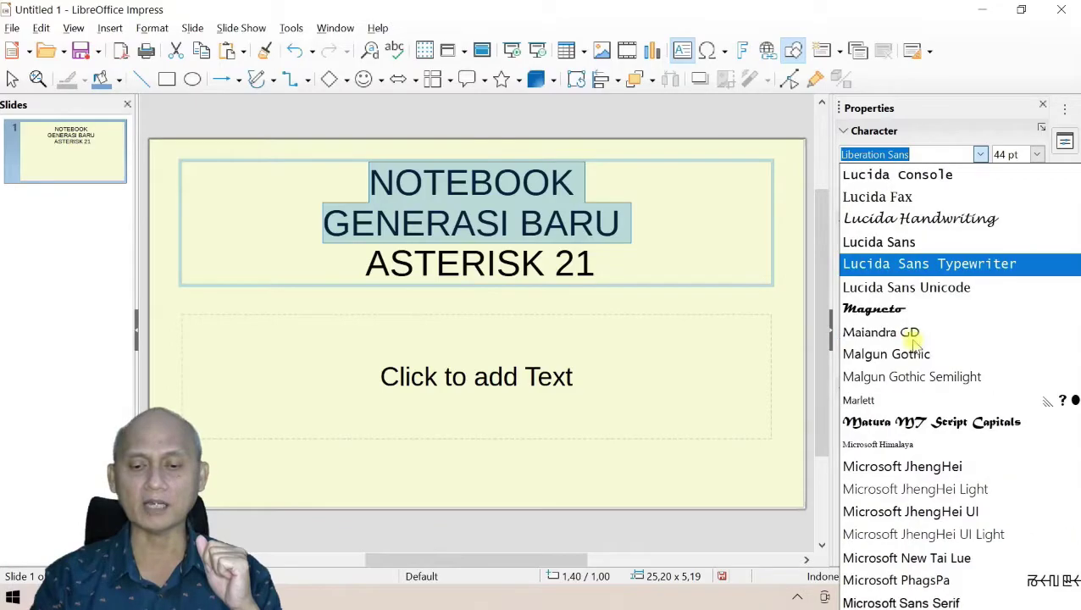
pyautogui.scroll(-2, 913, 339)
pyautogui.scroll(20, 914, 339)
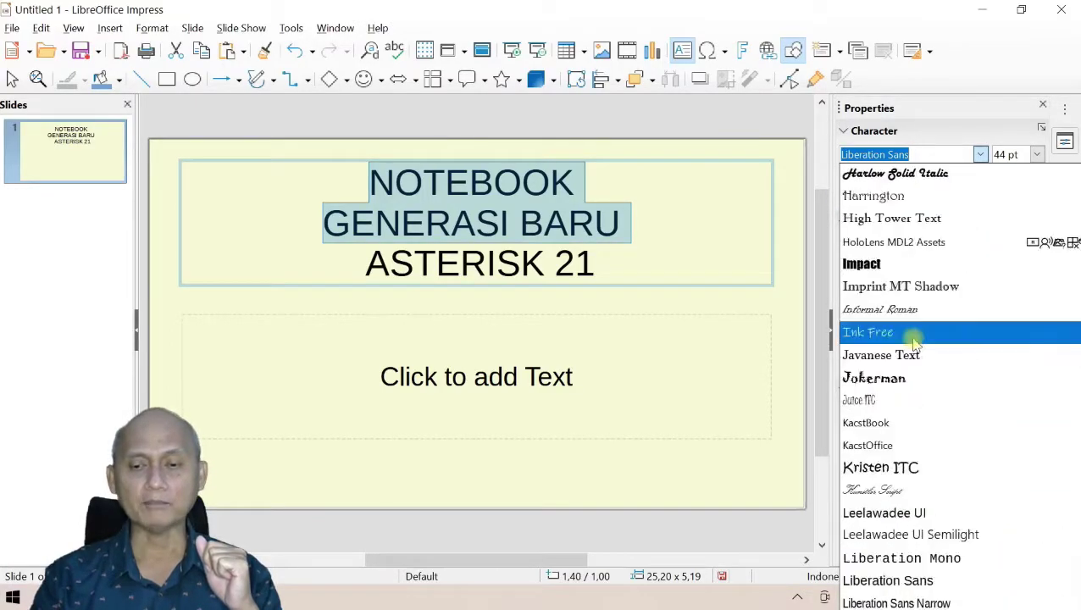
pyautogui.scroll(20, 916, 331)
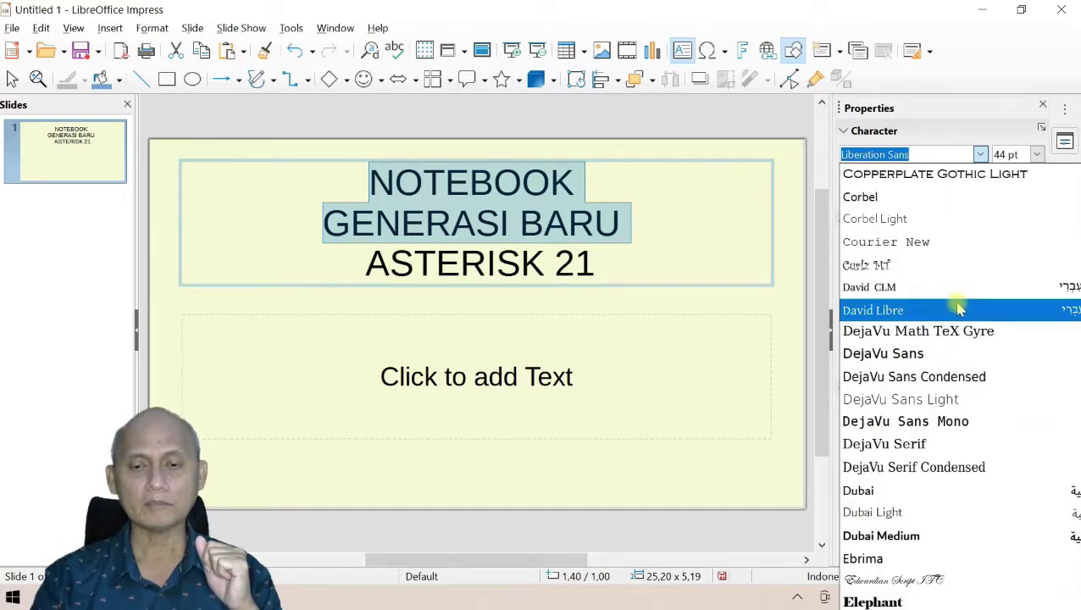
pyautogui.scroll(4, 958, 307)
pyautogui.scroll(5, 956, 307)
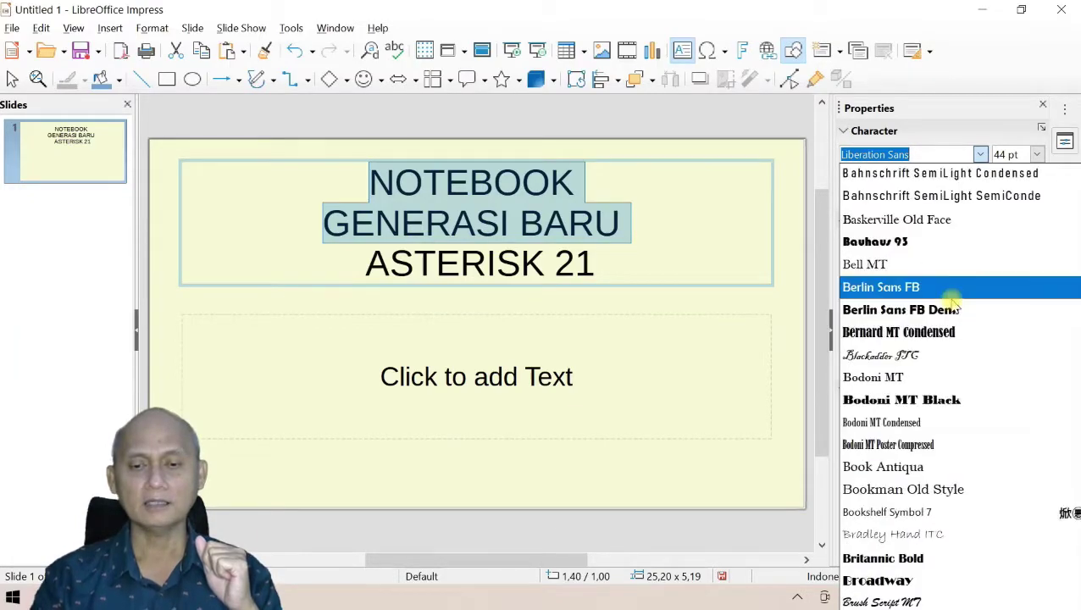
pyautogui.click(920, 310)
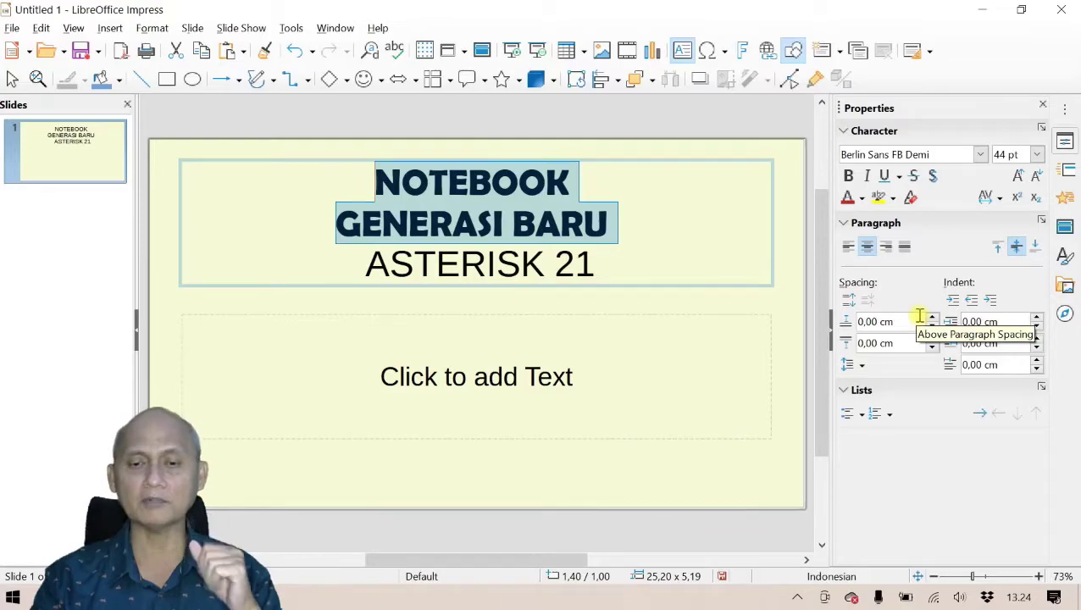
# Set the font size of the "NOTEBOOK GENERASI BARU" lines to 40 pt
pyautogui.click(1037, 156)
pyautogui.click(1014, 345)
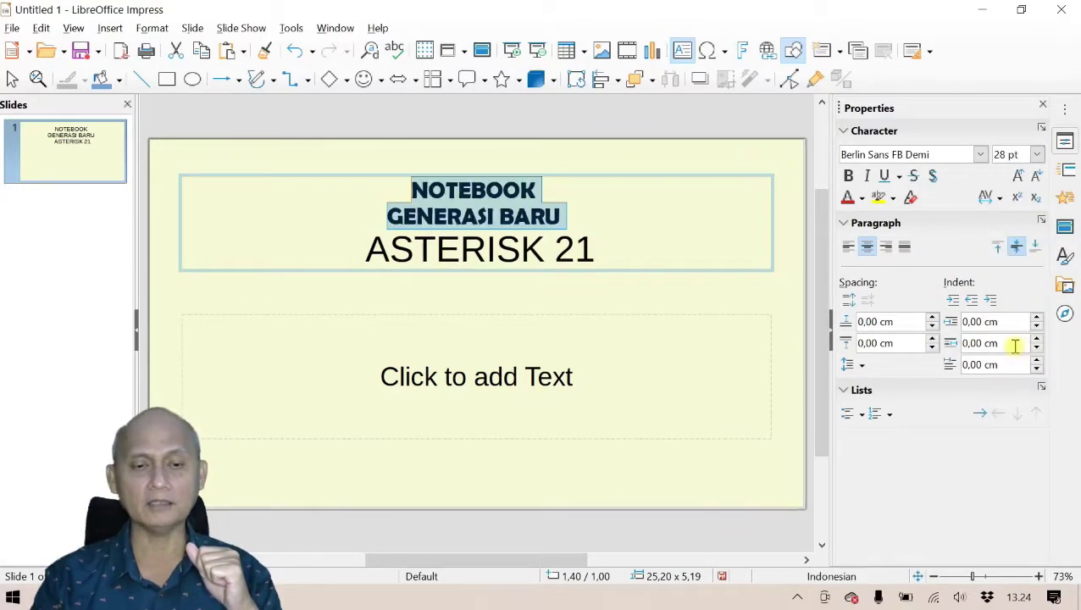
pyautogui.click(1038, 155)
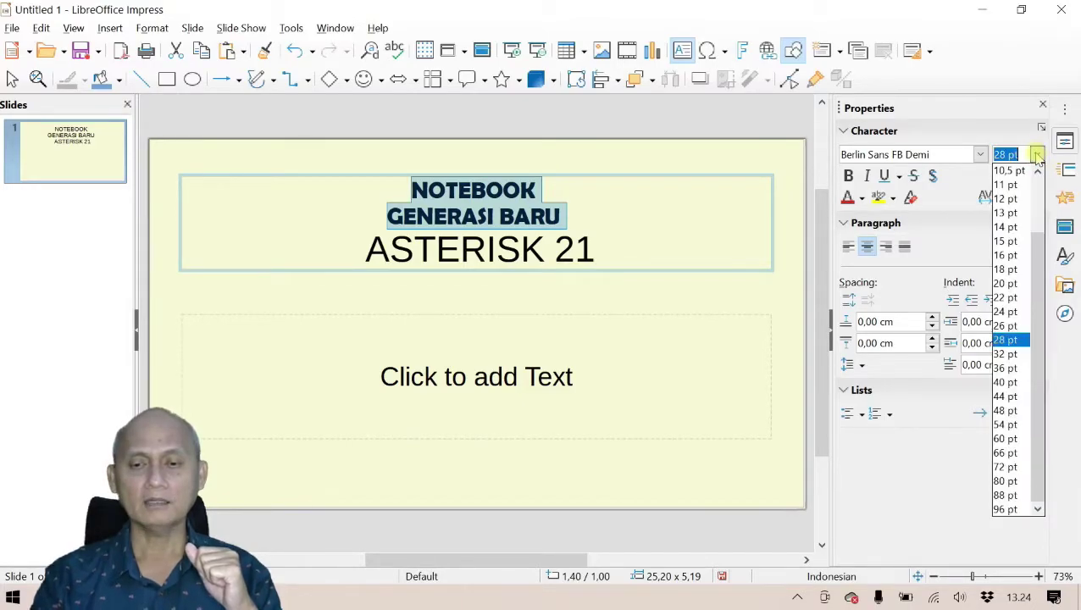
pyautogui.click(972, 136)
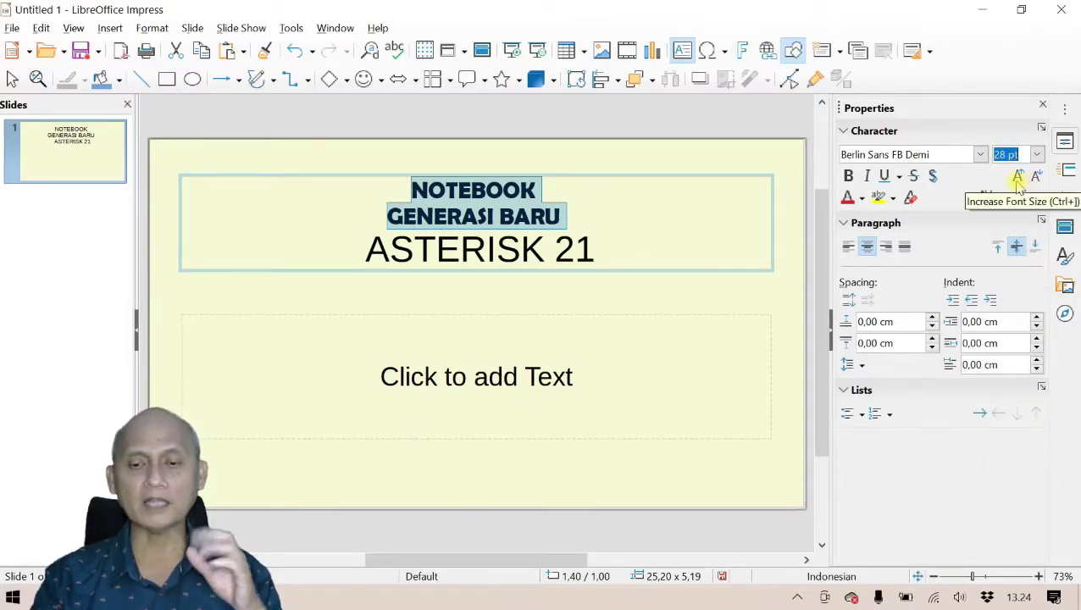
pyautogui.click(1018, 178)
pyautogui.click(1018, 177)
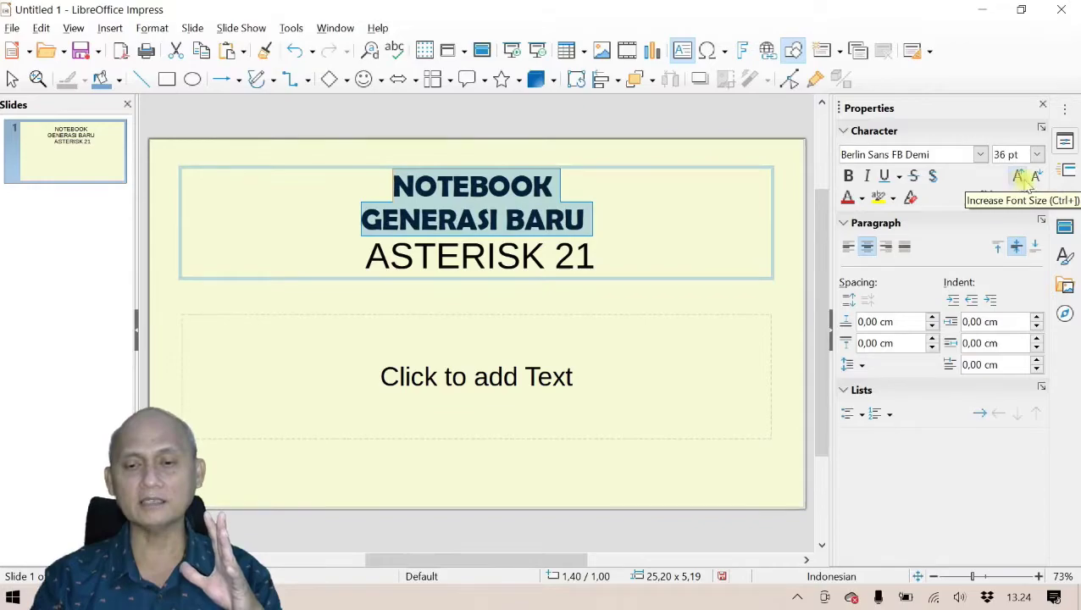
pyautogui.click(1035, 176)
pyautogui.click(1017, 178)
pyautogui.click(1018, 178)
pyautogui.click(1018, 178)
pyautogui.click(1018, 178)
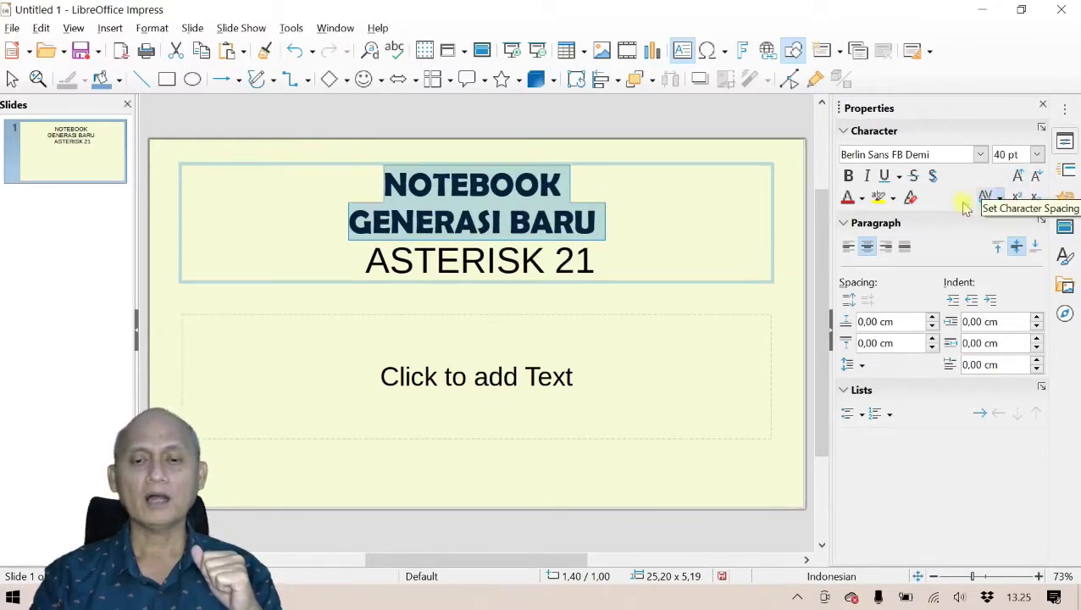
# Make the "NOTEBOOK GENERASI BARU" lines bold, trying italic, underline and strikethrough on them and removing each again
pyautogui.click(867, 178)
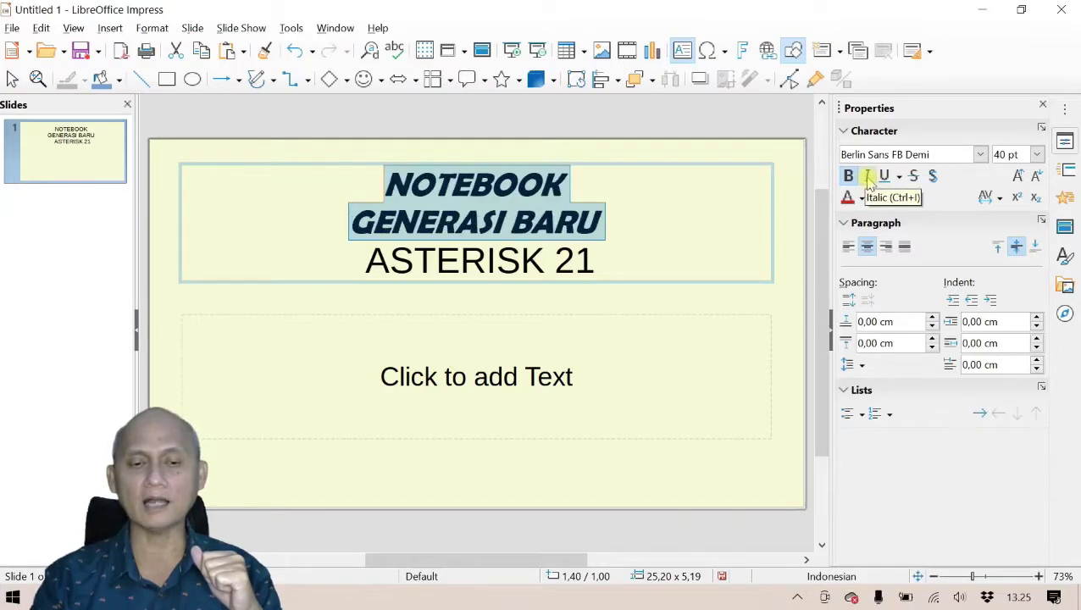
pyautogui.click(867, 177)
pyautogui.click(883, 177)
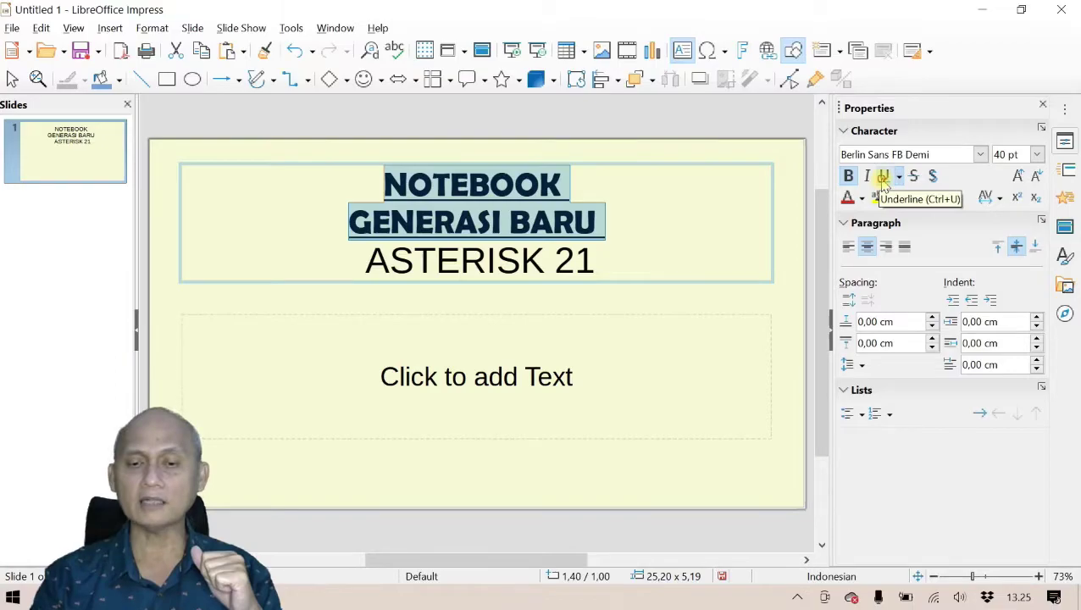
pyautogui.click(883, 177)
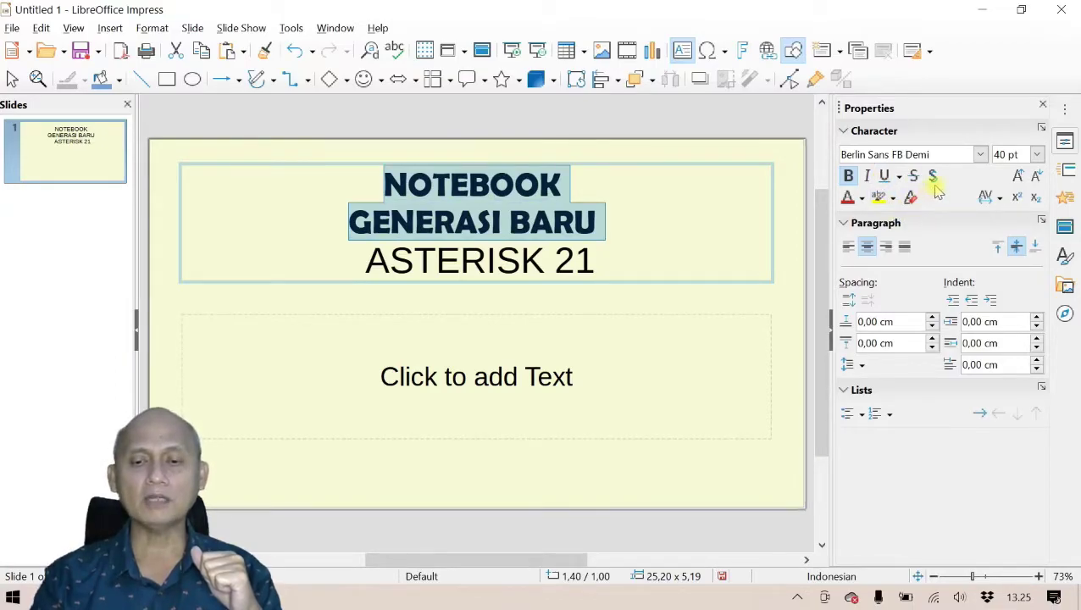
pyautogui.click(913, 176)
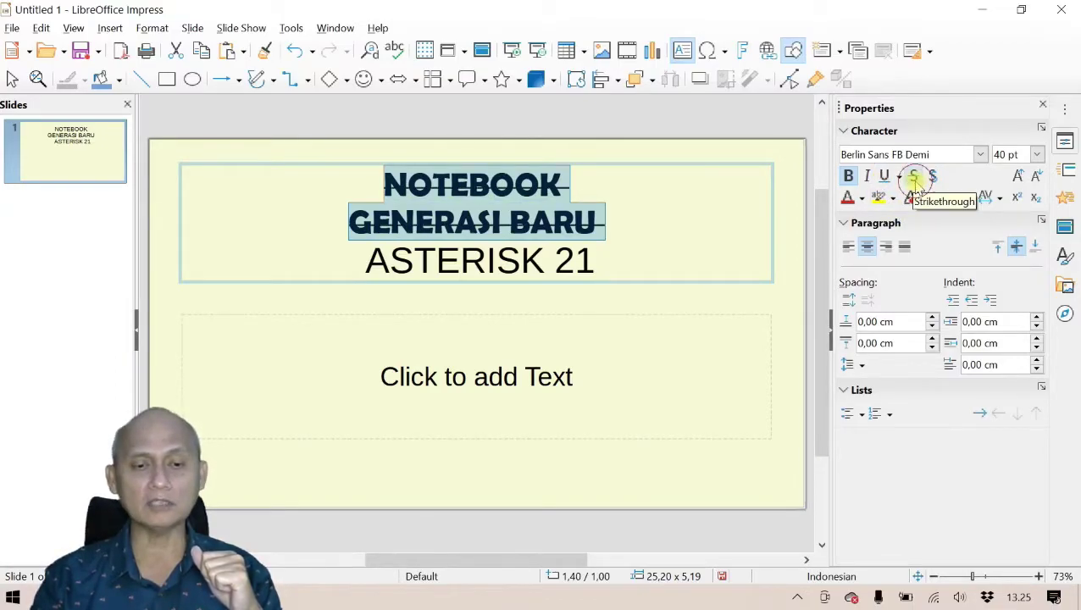
pyautogui.click(913, 177)
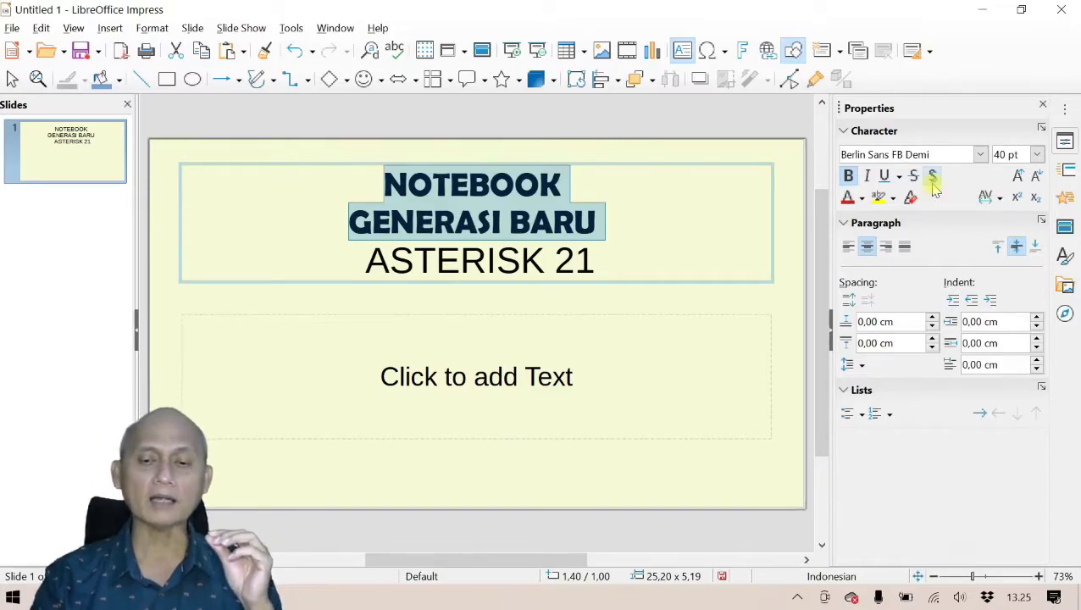
# Color the "NOTEBOOK GENERASI BARU" lines light orange and give the text a shadow
pyautogui.click(860, 199)
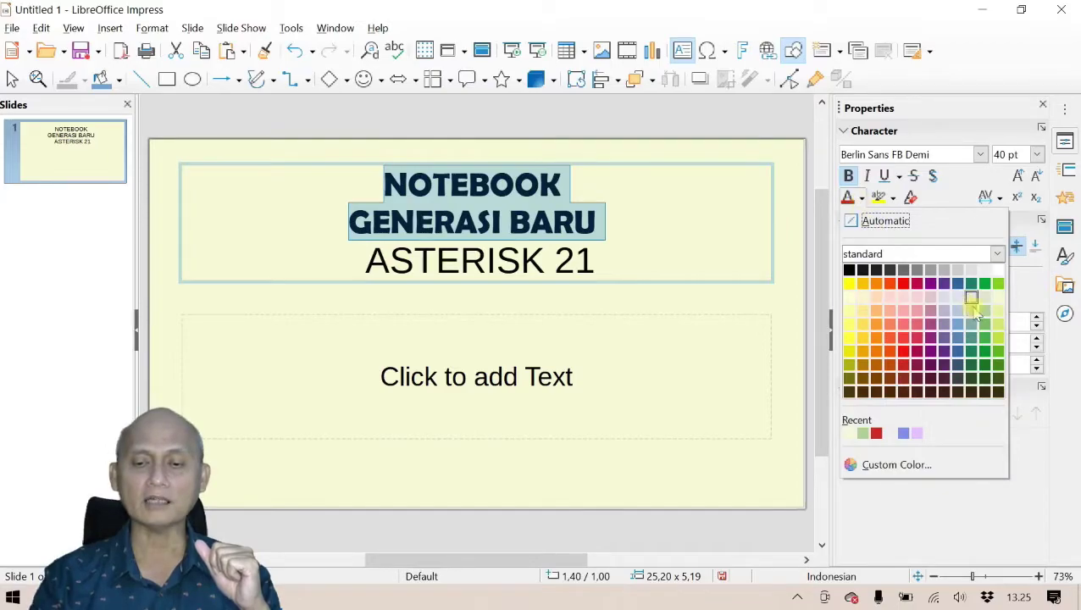
pyautogui.click(877, 311)
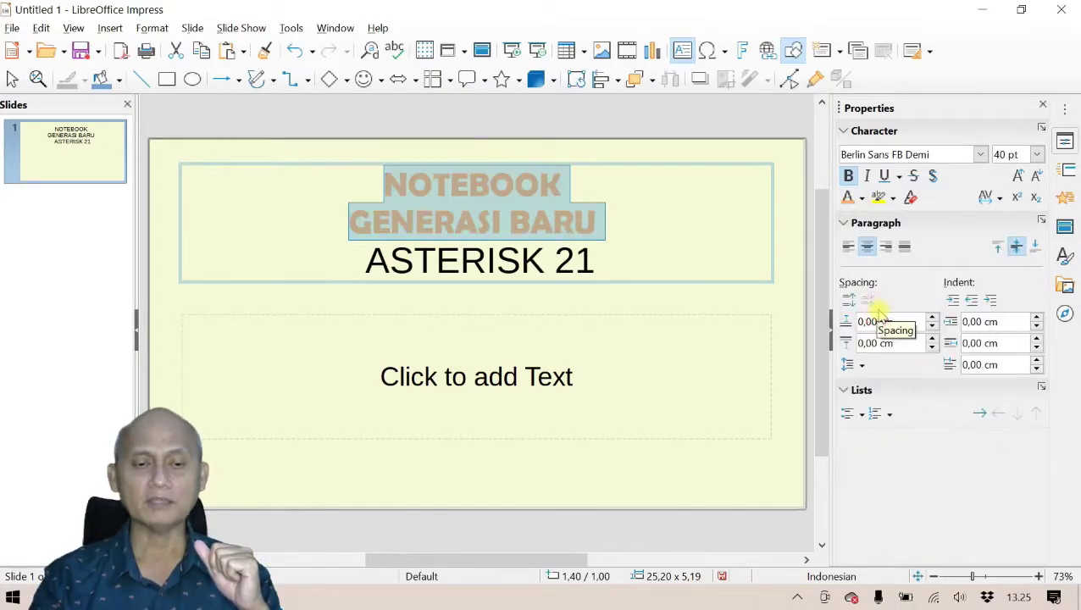
pyautogui.click(934, 180)
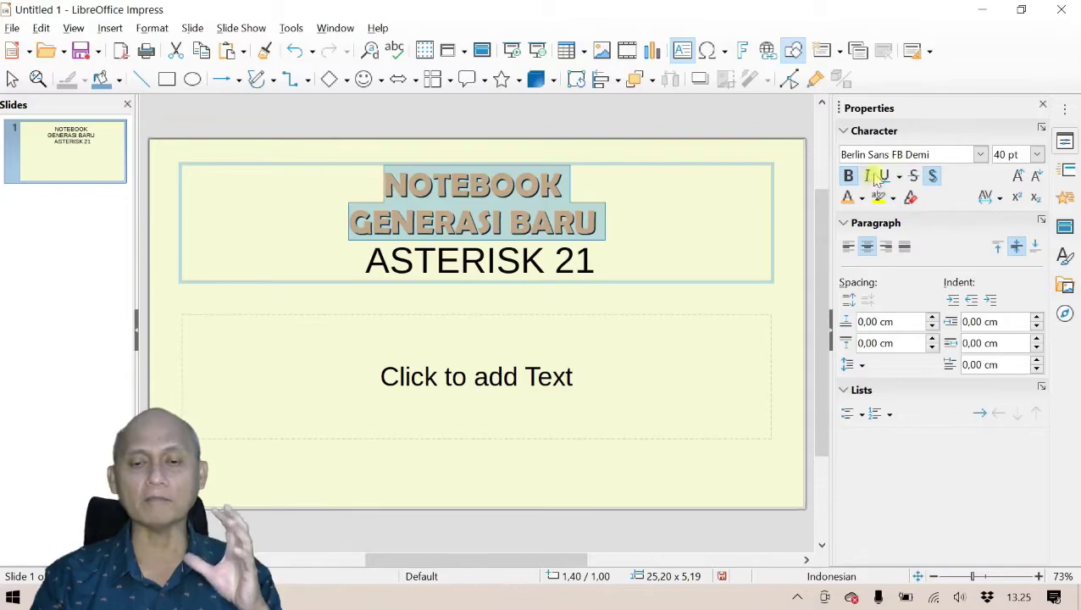
pyautogui.click(845, 132)
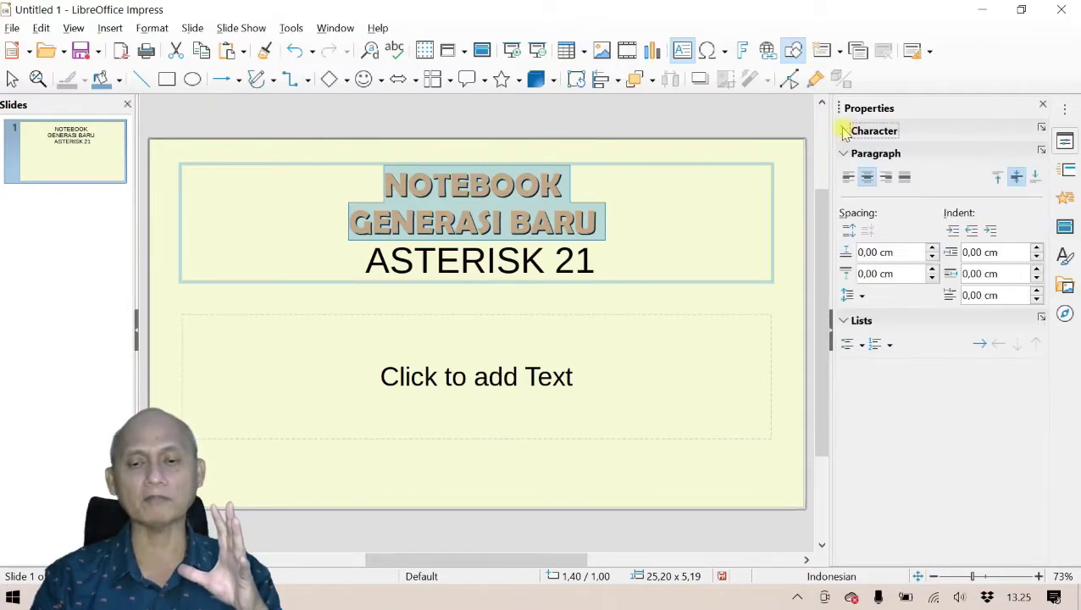
pyautogui.click(845, 132)
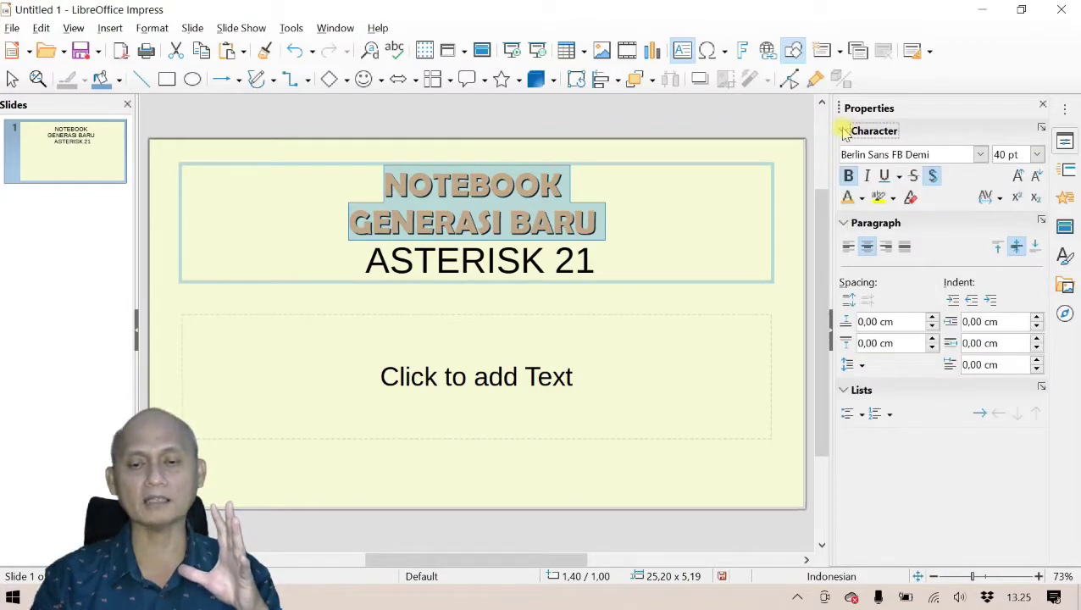
# Try left, right and justified alignment on the title's first two lines and return them to centered
pyautogui.click(848, 247)
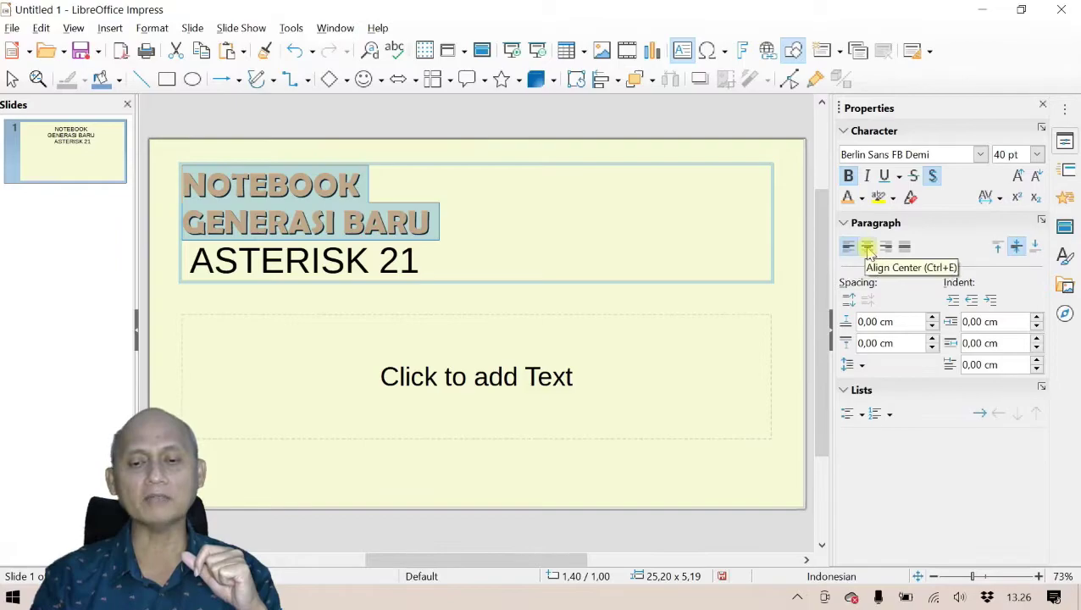
pyautogui.click(867, 246)
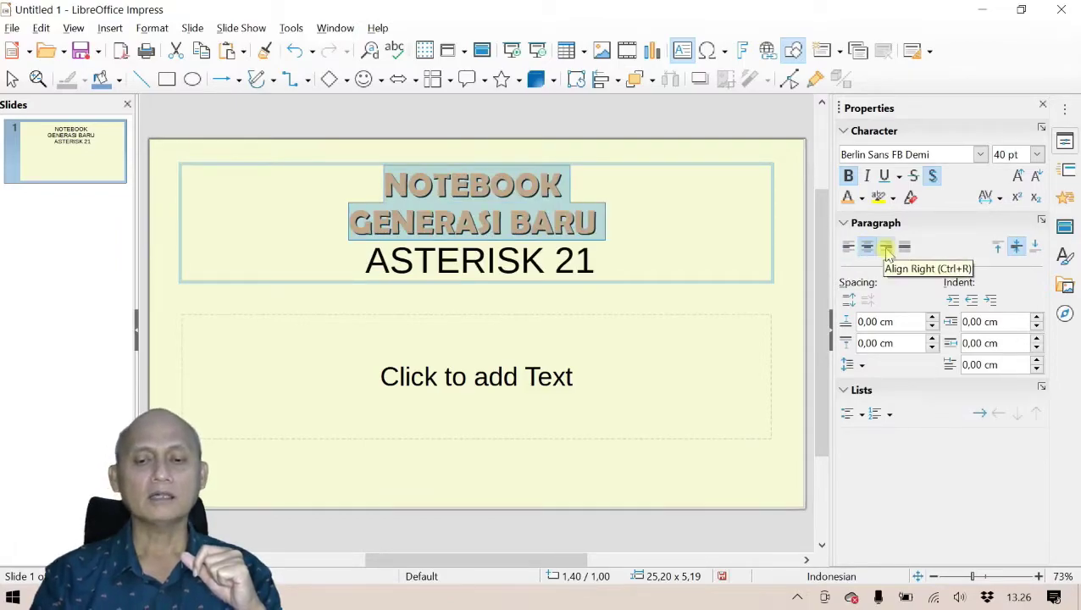
pyautogui.click(886, 249)
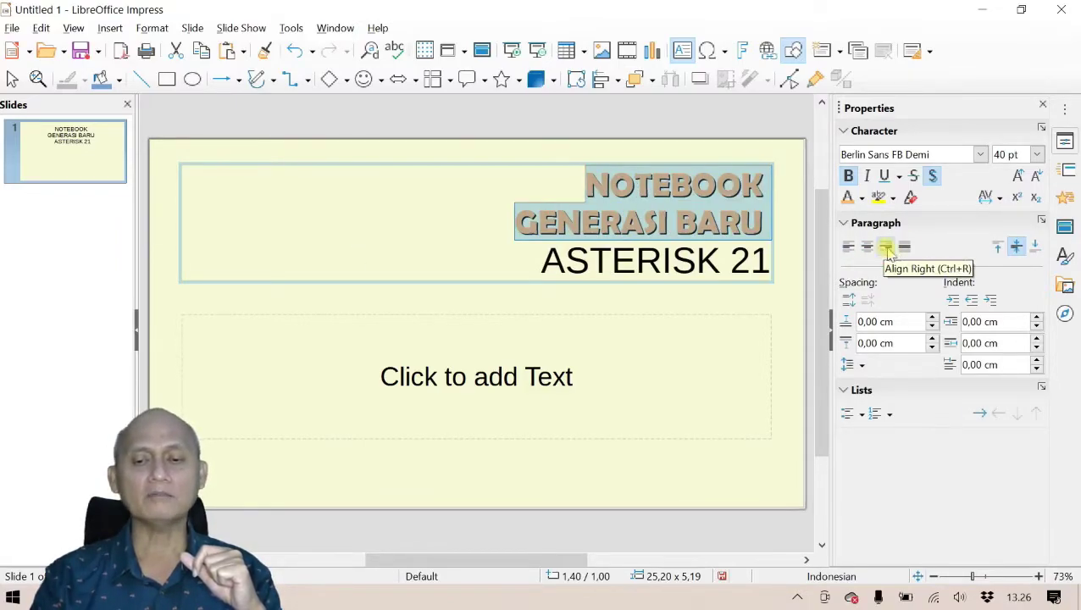
pyautogui.click(905, 247)
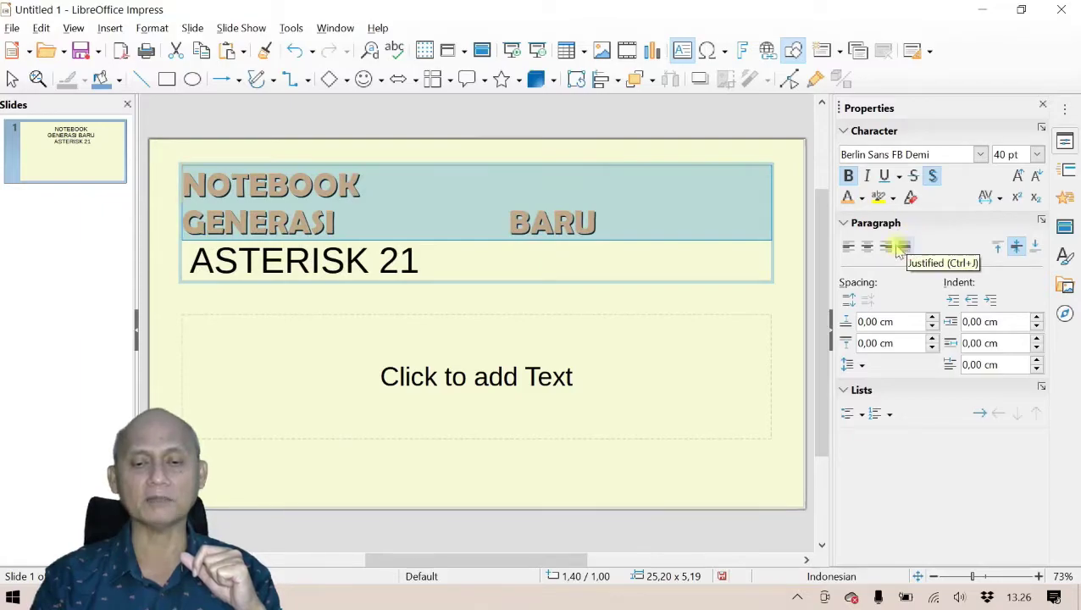
pyautogui.click(869, 250)
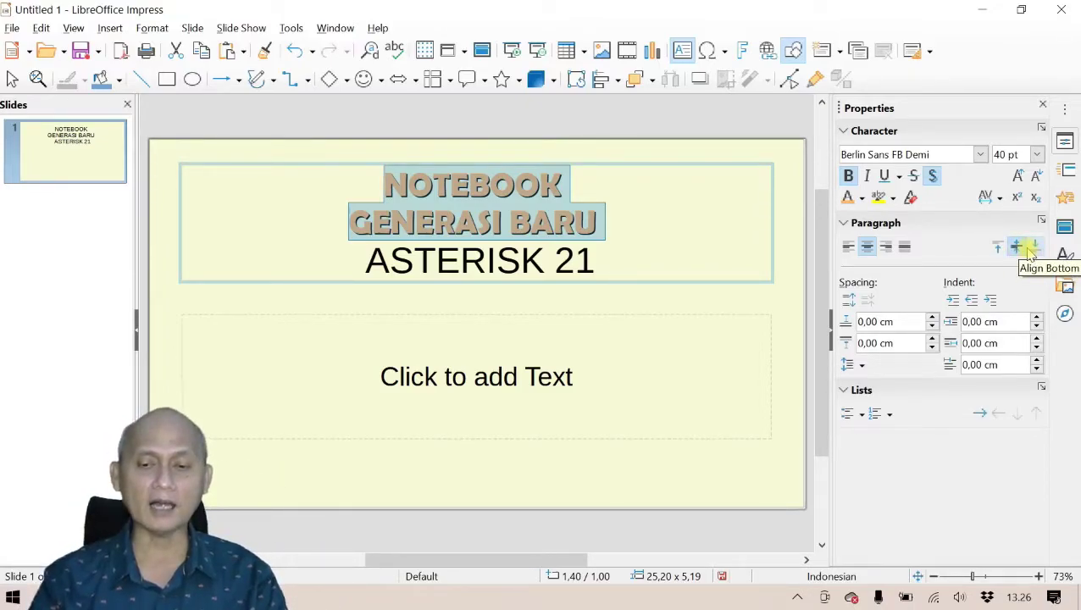
# Set the font of the title's third line, "ASTERISK 21", to Broadway
pyautogui.click(552, 242)
pyautogui.moveTo(364, 261); pyautogui.dragTo(617, 280)
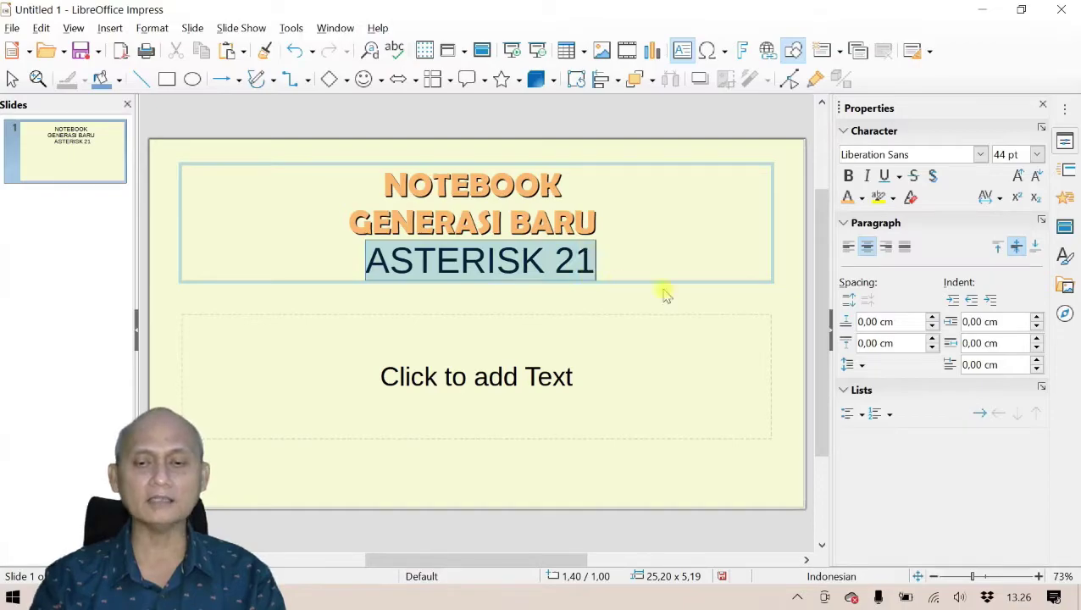
pyautogui.click(980, 153)
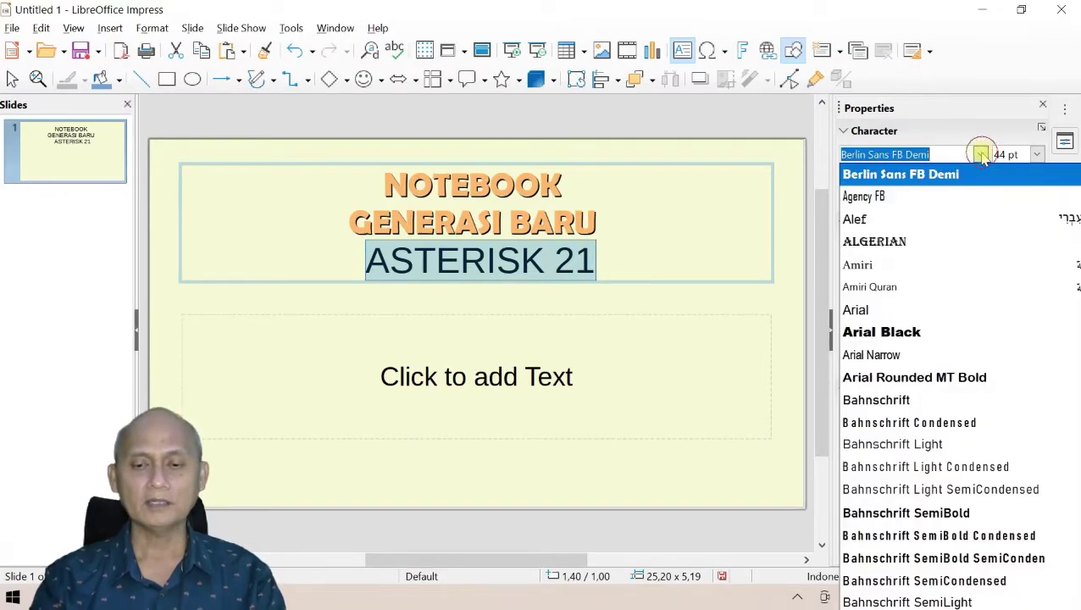
pyautogui.scroll(-2, 937, 312)
pyautogui.scroll(-8, 937, 311)
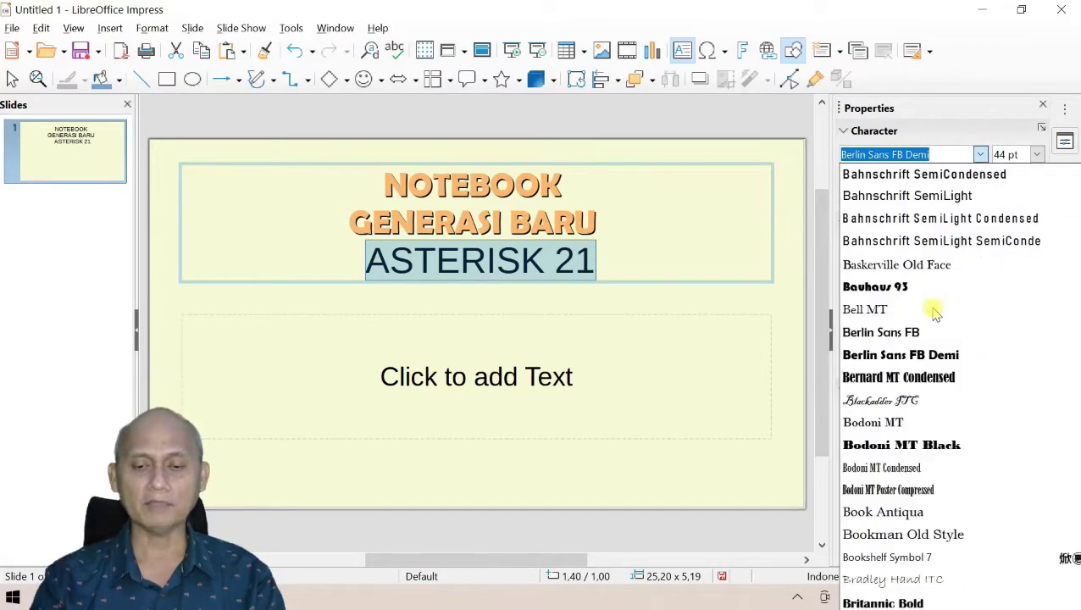
pyautogui.scroll(-1, 935, 311)
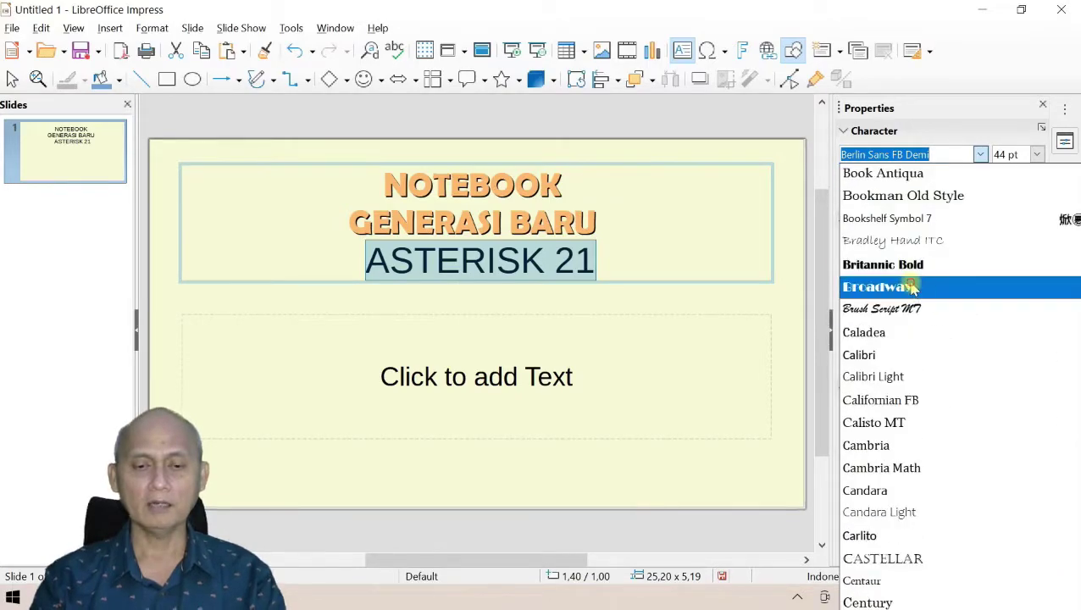
pyautogui.click(913, 288)
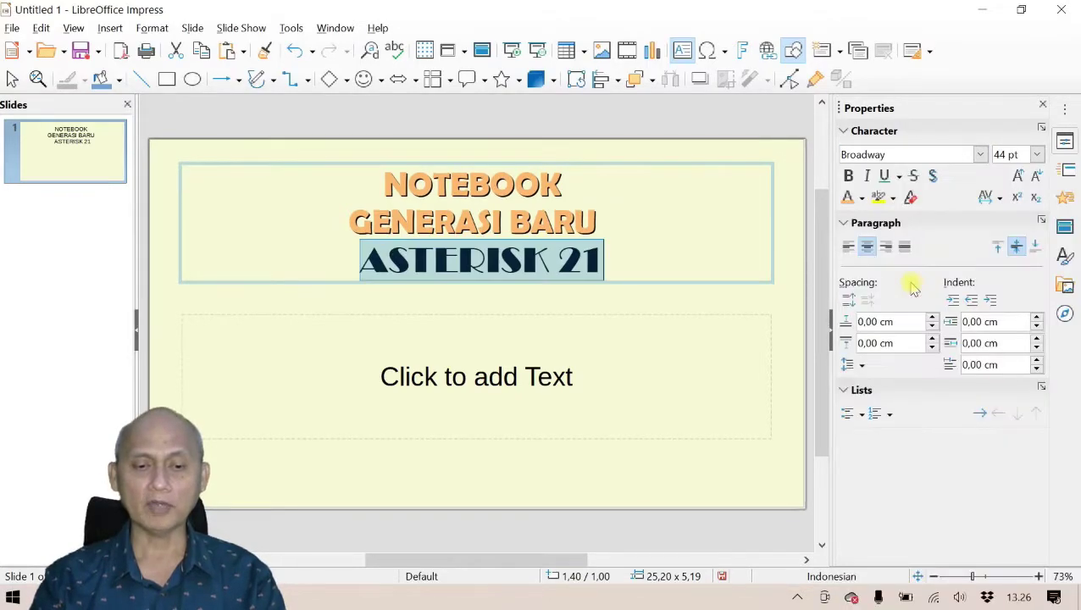
# Enlarge the title's "ASTERISK 21" line to 66 pt
pyautogui.click(1017, 176)
pyautogui.click(1017, 175)
pyautogui.click(1017, 175)
pyautogui.click(1017, 176)
pyautogui.click(1017, 176)
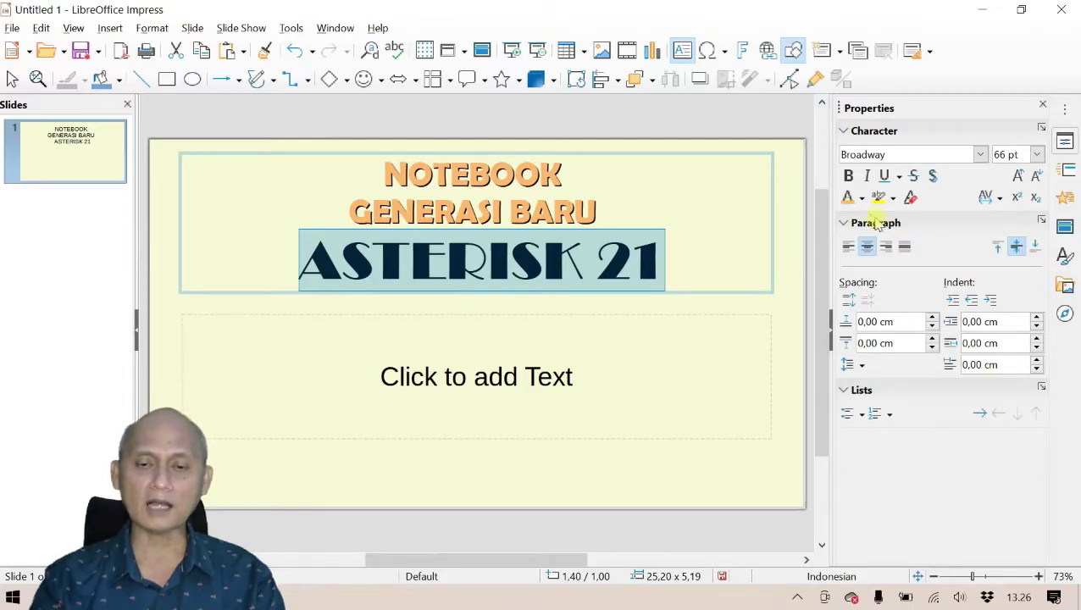
# Color the "ASTERISK 21" title line light red and give it a shadow
pyautogui.click(862, 198)
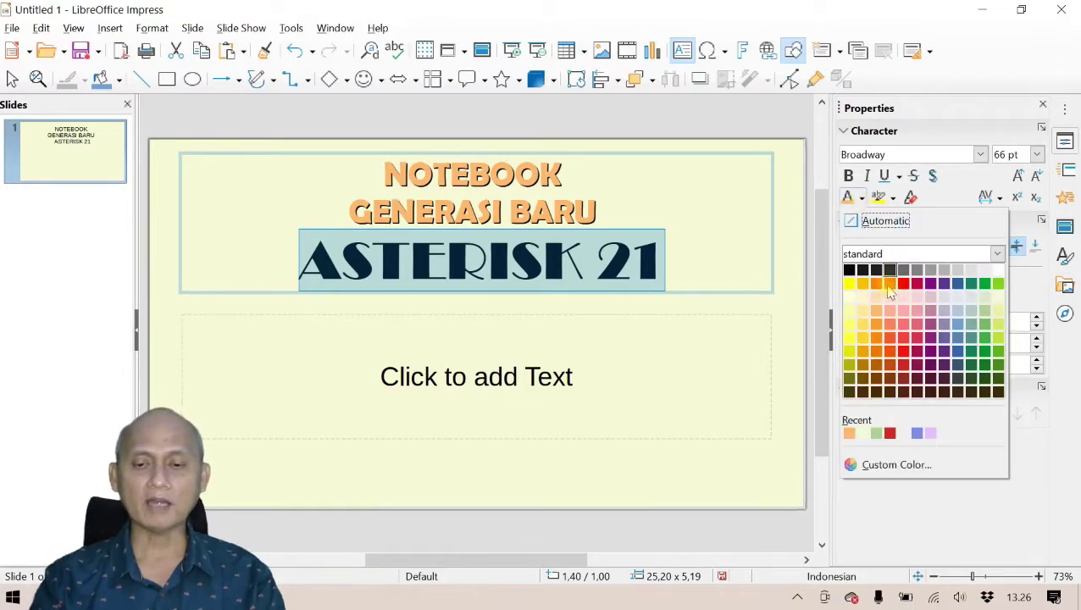
pyautogui.click(904, 336)
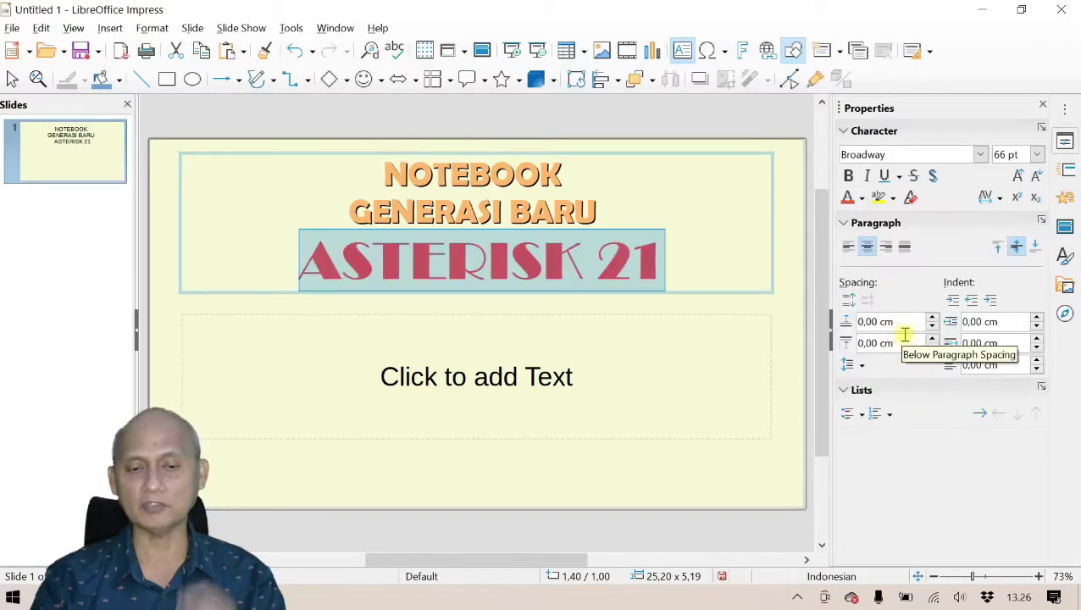
pyautogui.click(933, 175)
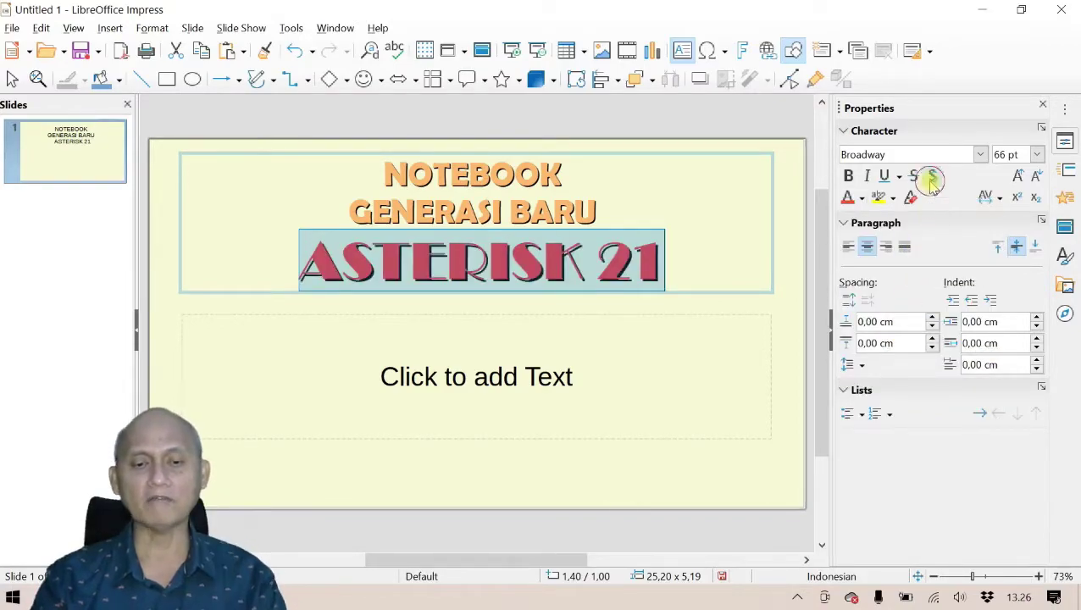
# Paste the copied PT BINTANG NUSANTARA name, address and phone lines into the text placeholder below the title
pyautogui.click(629, 328)
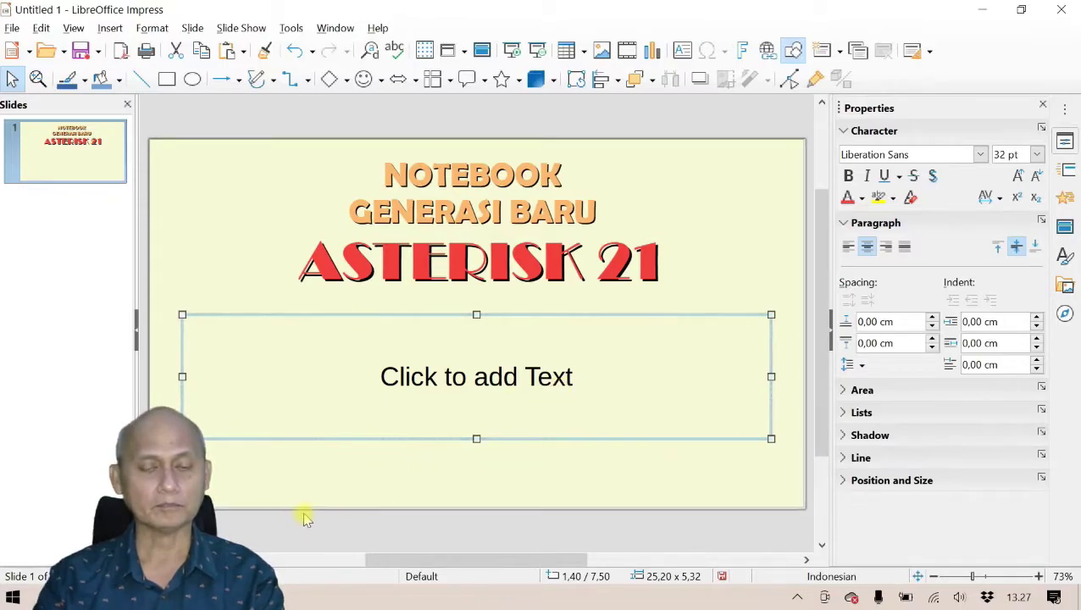
pyautogui.click(589, 410)
pyautogui.hotkey('ctrl', 'v')
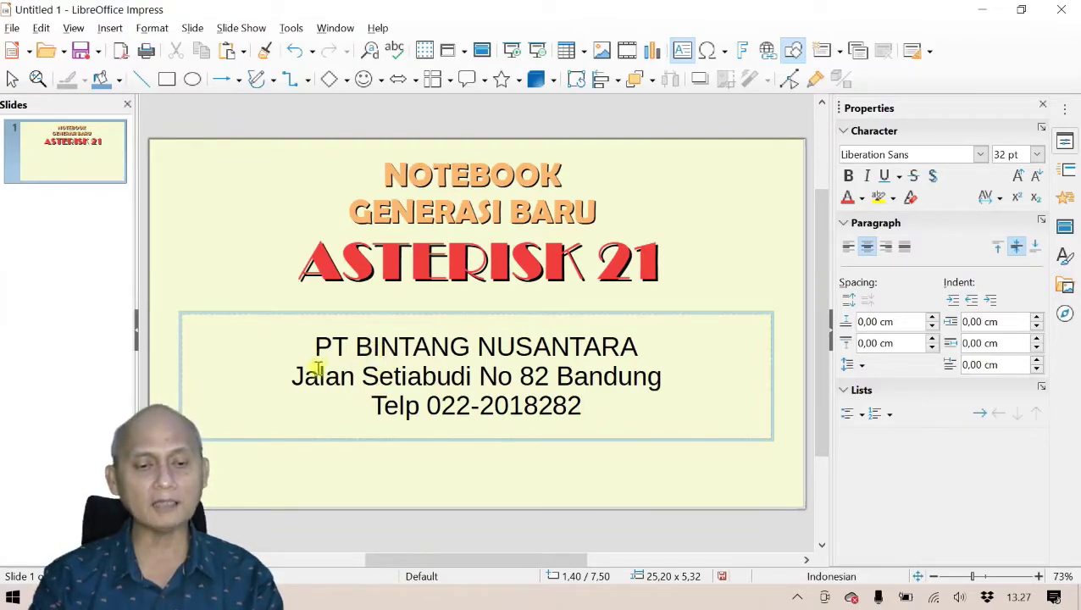
# Make all three company contact lines bold and color them green
pyautogui.moveTo(587, 404); pyautogui.dragTo(313, 335)
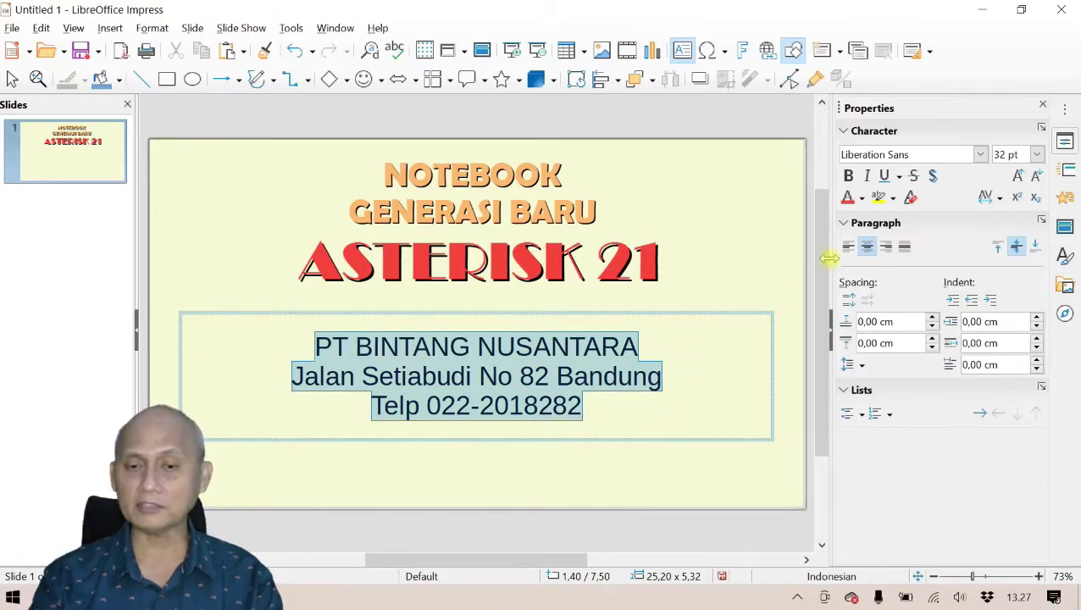
pyautogui.click(849, 176)
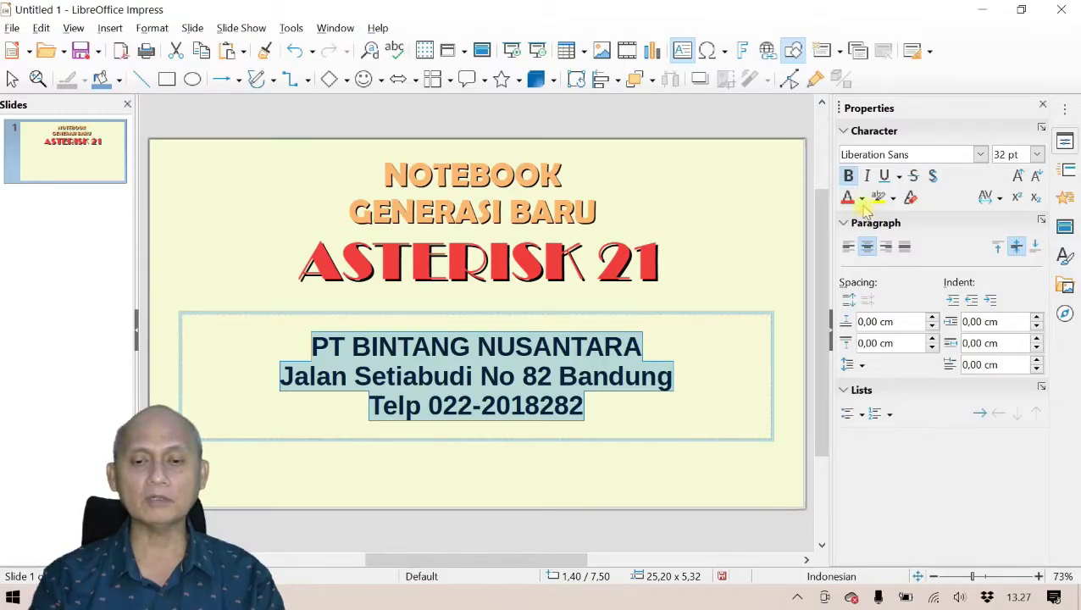
pyautogui.click(862, 198)
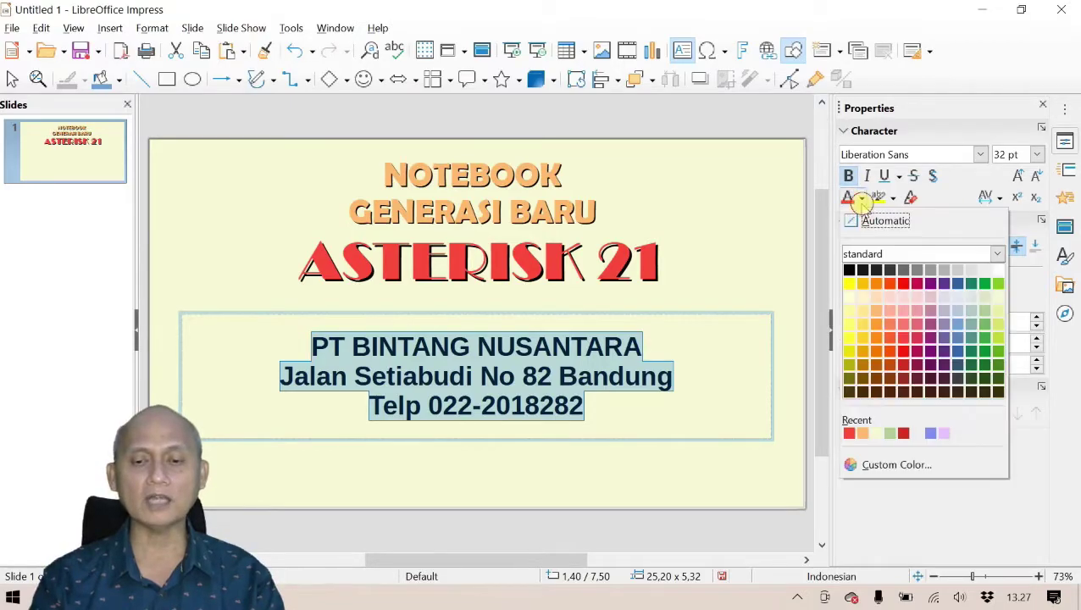
pyautogui.click(986, 353)
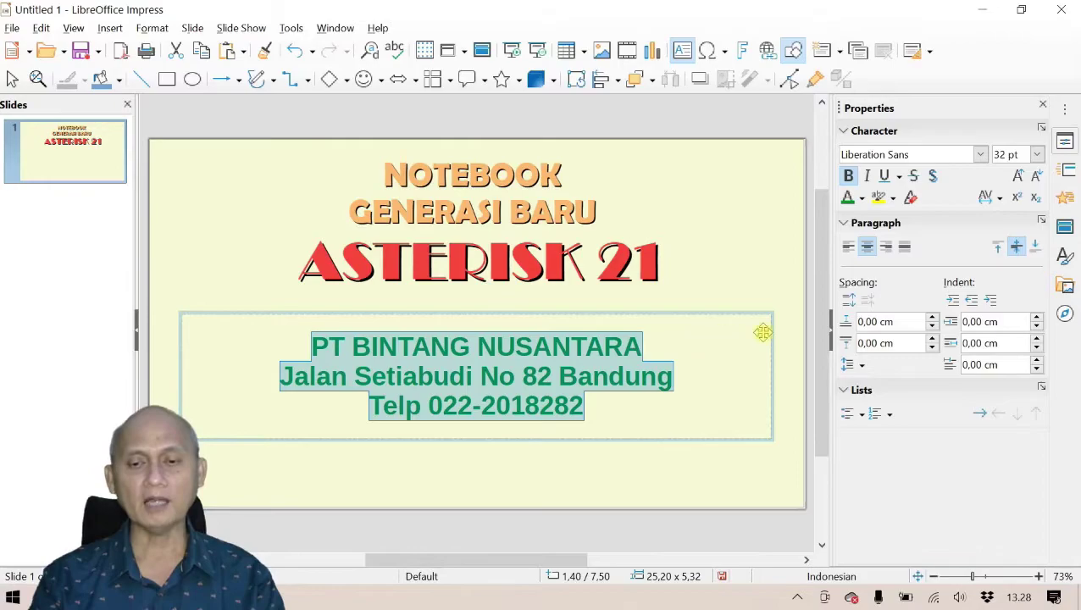
# Try left and right alignment on the company contact lines and return them to centered
pyautogui.click(849, 247)
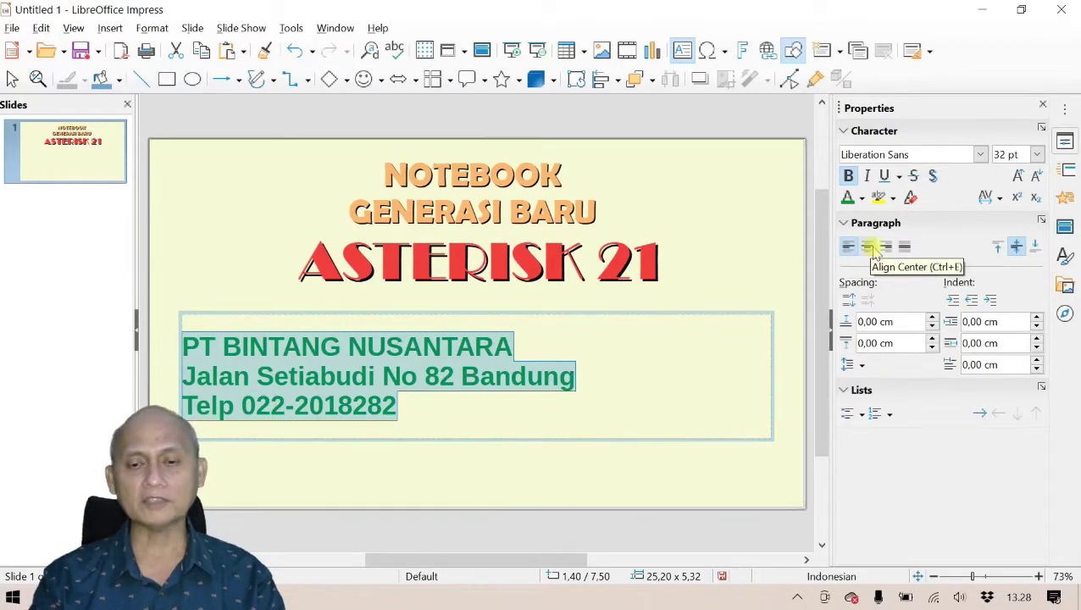
pyautogui.click(867, 247)
pyautogui.click(886, 247)
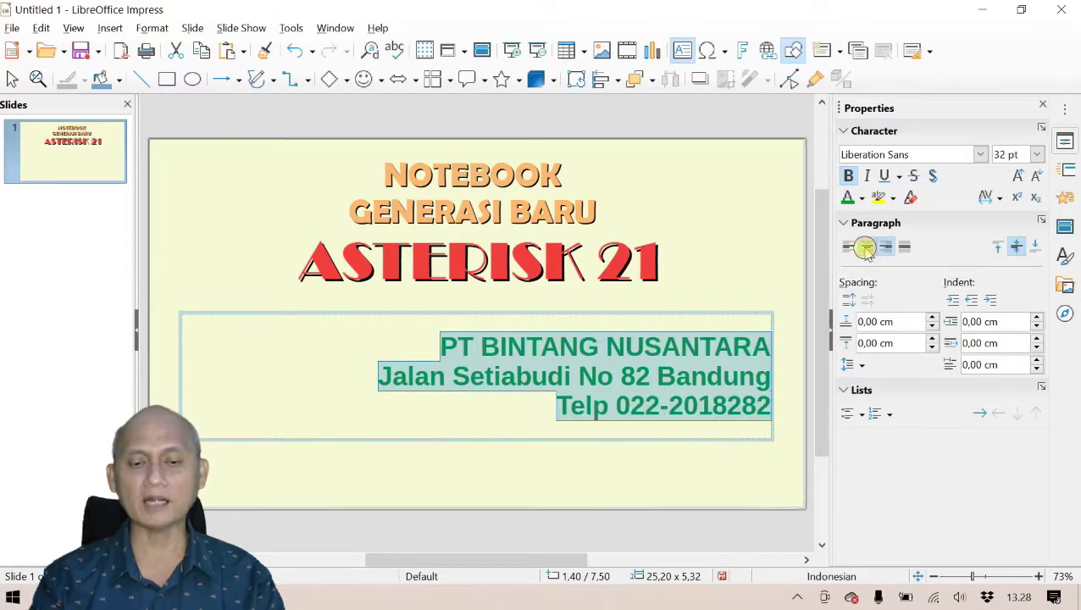
pyautogui.click(867, 246)
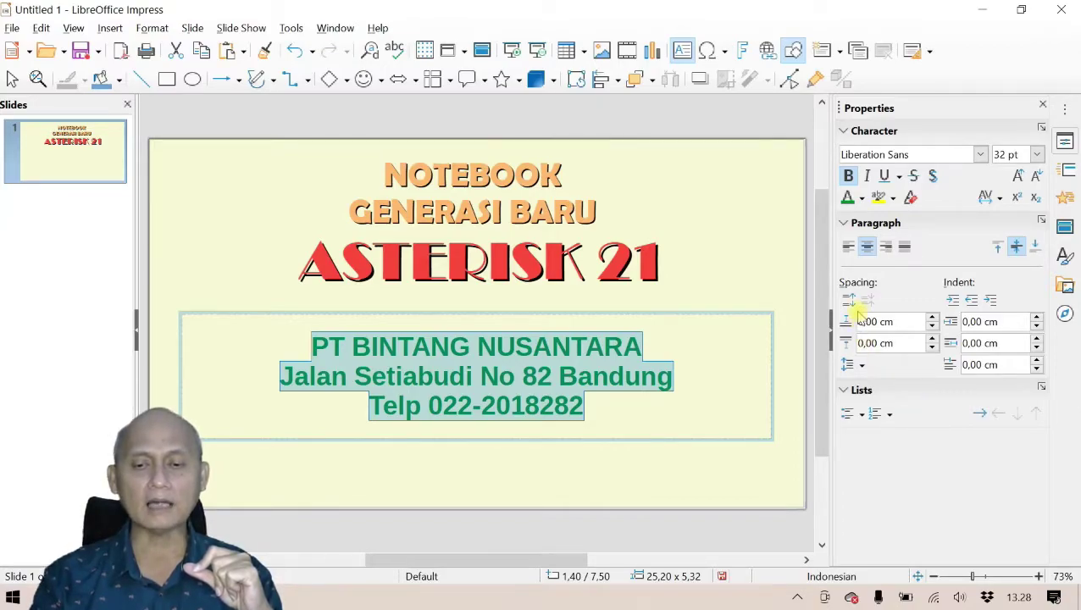
# Try line spacing 1.5 and 2 on the company contact lines, return it to 1 and deselect the text
pyautogui.click(862, 366)
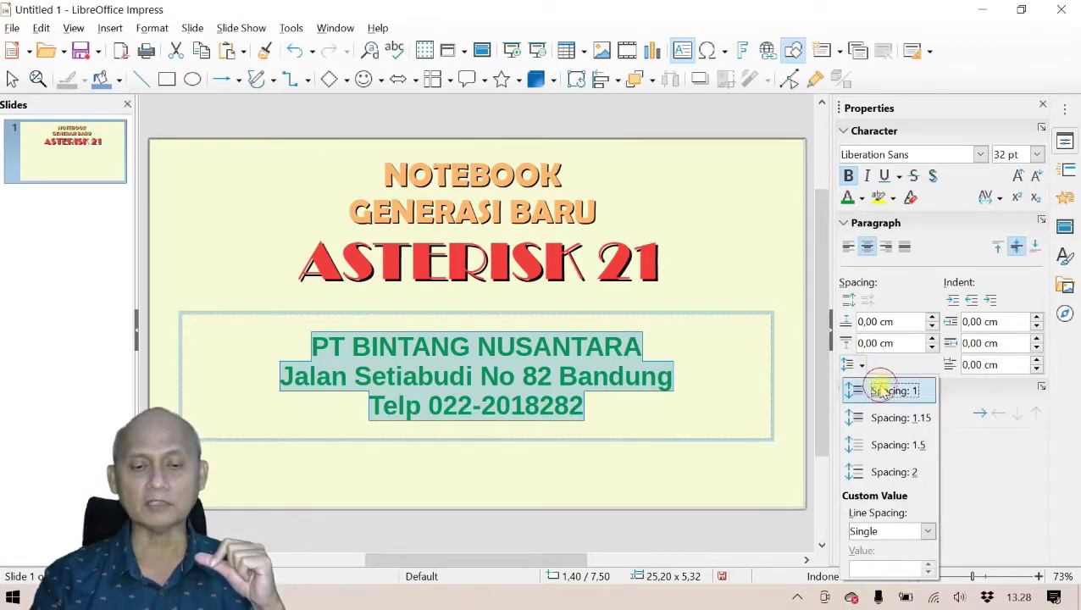
pyautogui.click(874, 390)
pyautogui.click(864, 370)
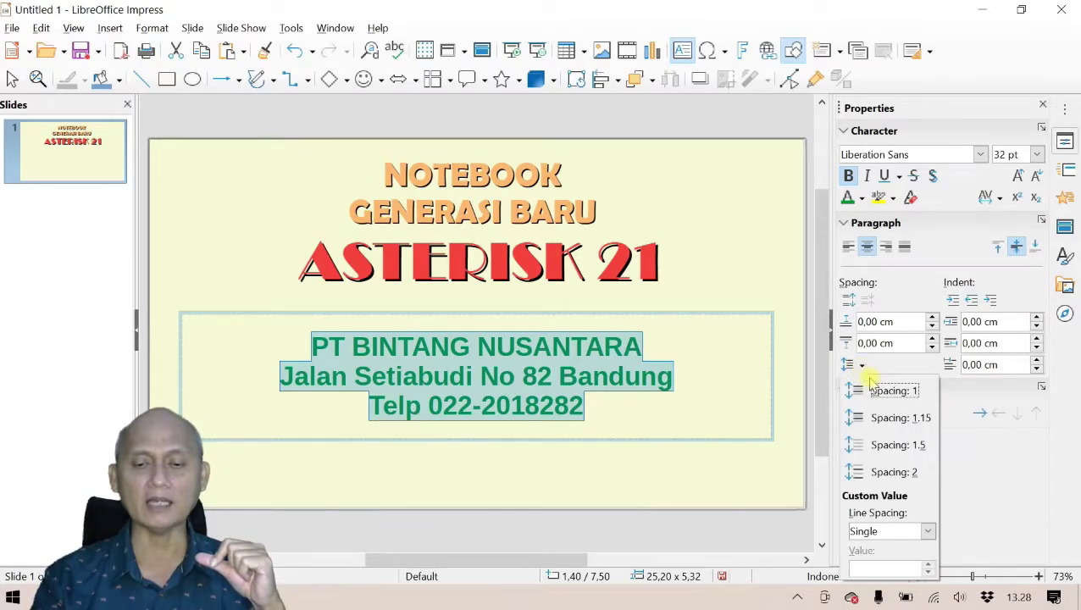
pyautogui.click(897, 445)
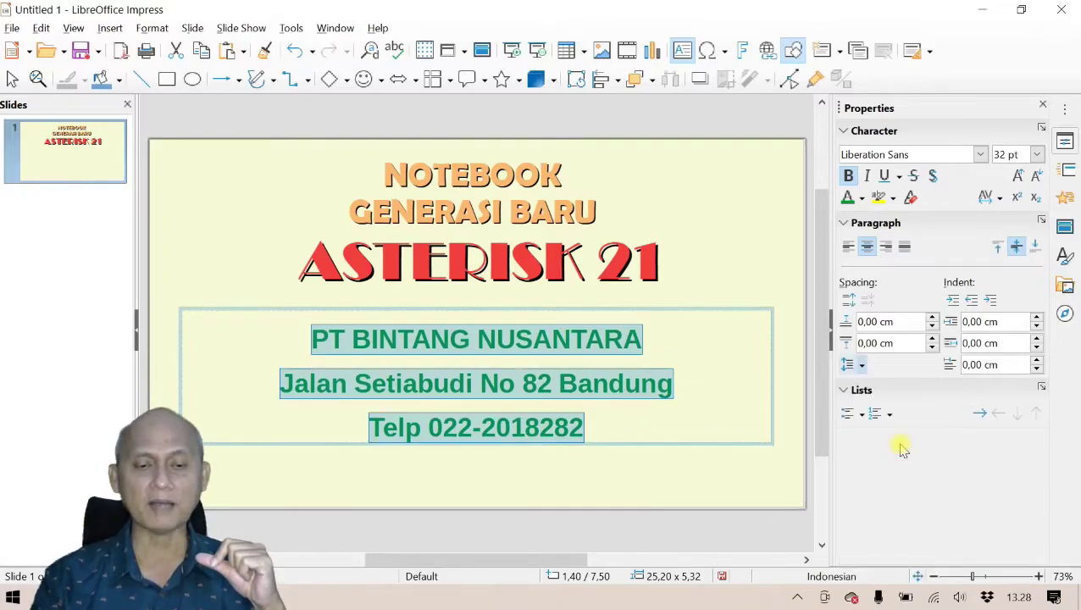
pyautogui.click(862, 366)
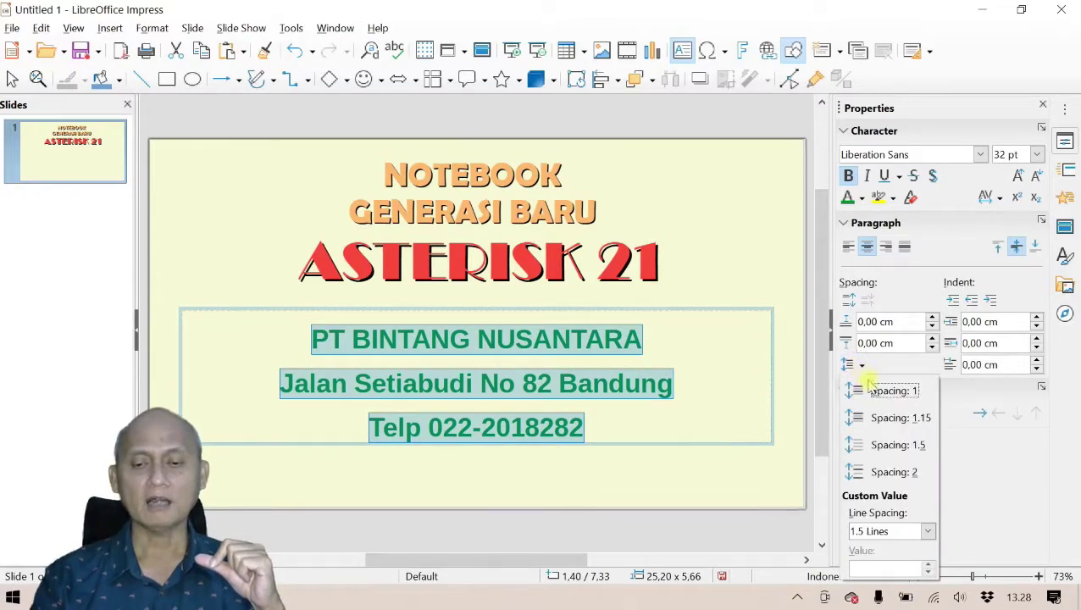
pyautogui.click(898, 471)
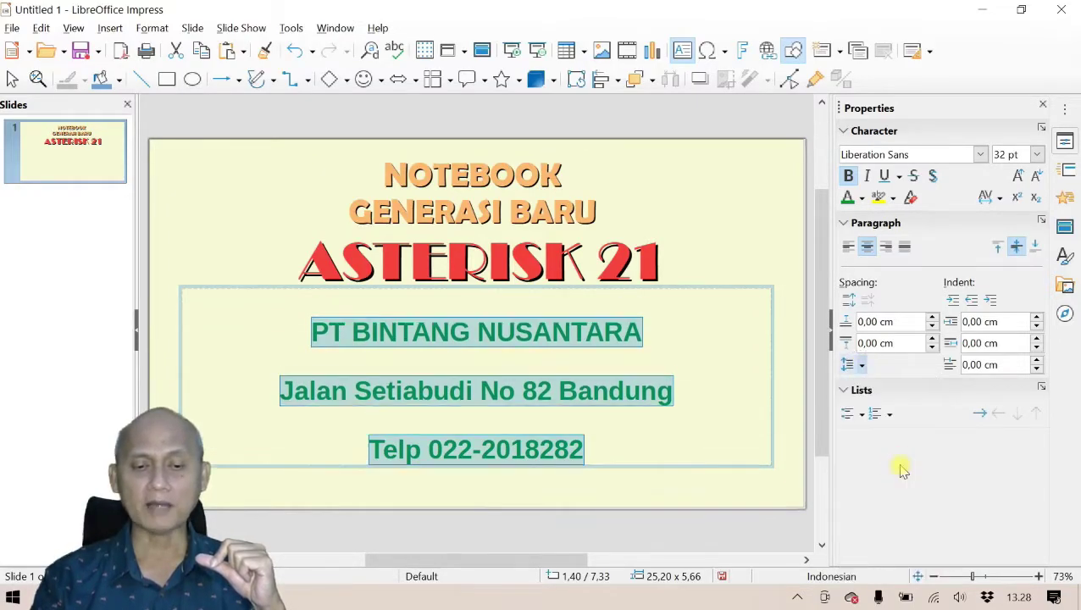
pyautogui.click(852, 365)
pyautogui.click(873, 392)
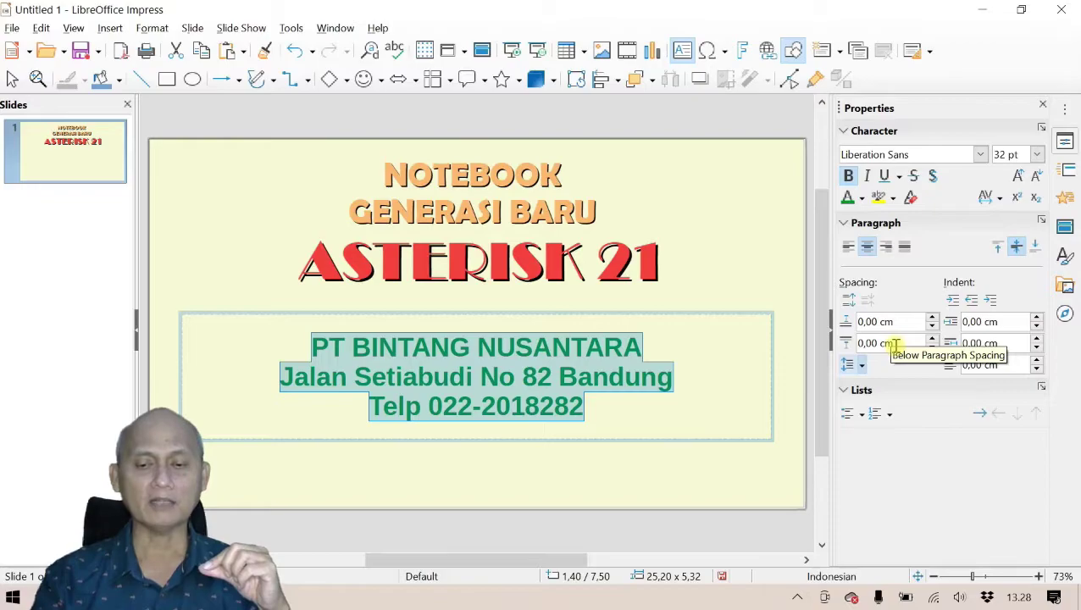
pyautogui.click(631, 464)
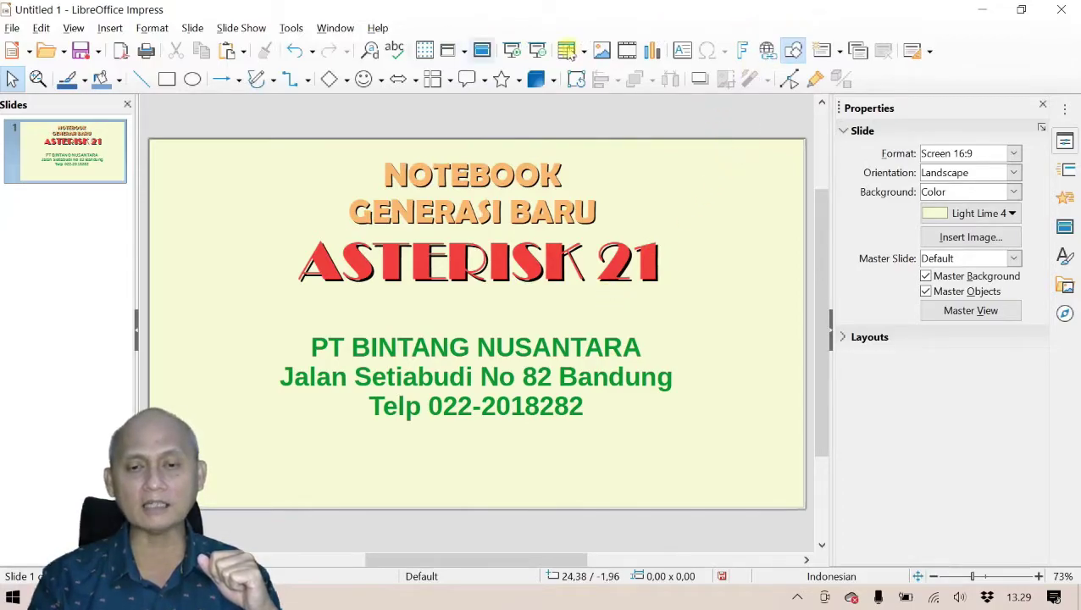
# Add a second slide using the layout with a title above a single content box and open it
pyautogui.click(840, 52)
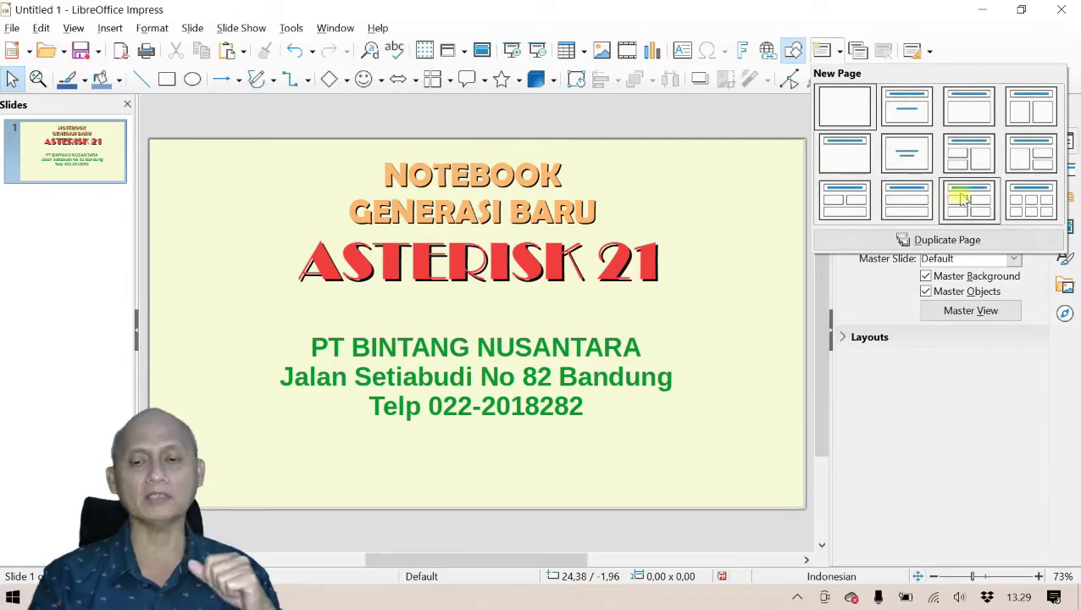
pyautogui.click(970, 114)
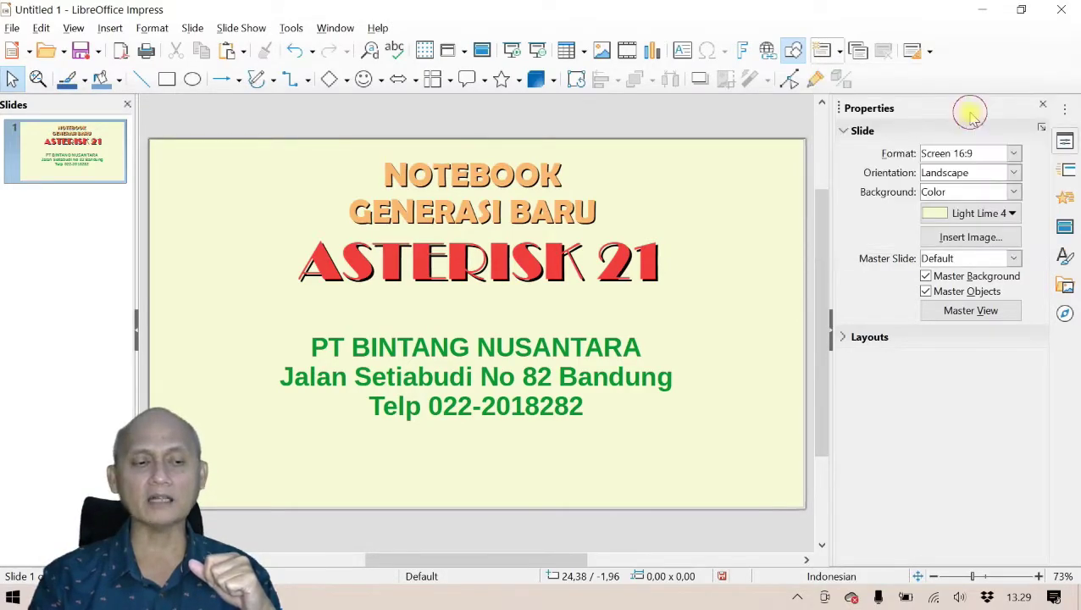
pyautogui.click(86, 226)
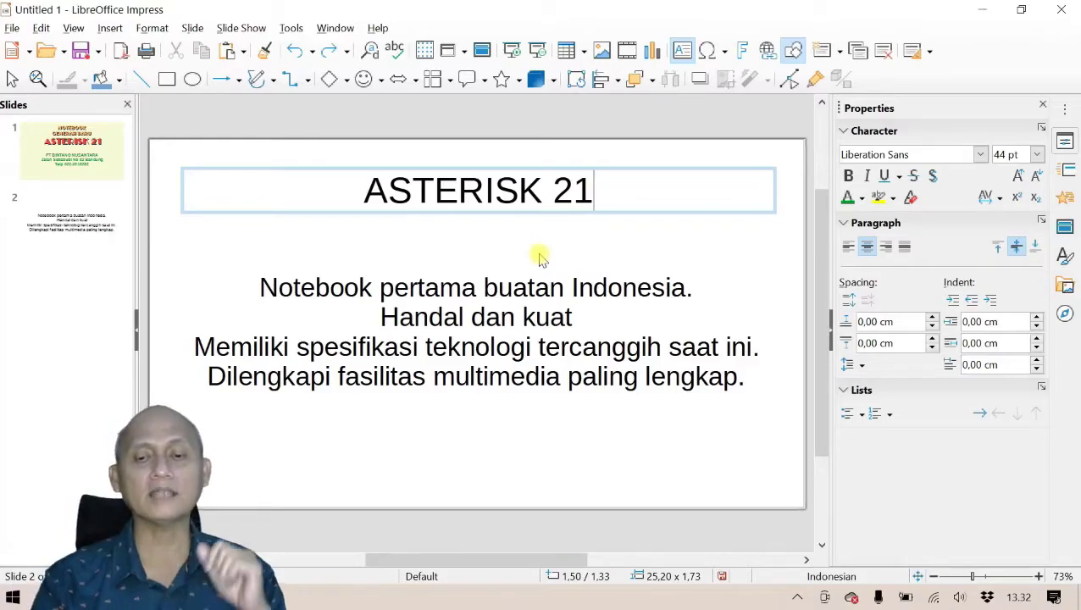
pyautogui.click(844, 136)
pyautogui.click(844, 135)
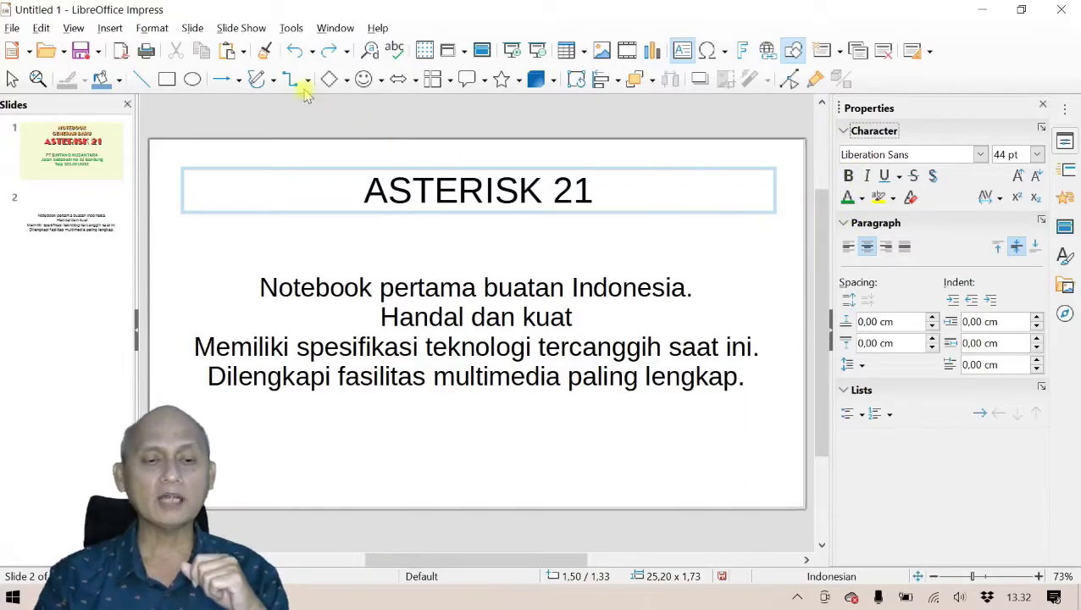
# Try an overline on the second slide's title "ASTERISK 21" and remove it again
pyautogui.moveTo(363, 189); pyautogui.dragTo(595, 190)
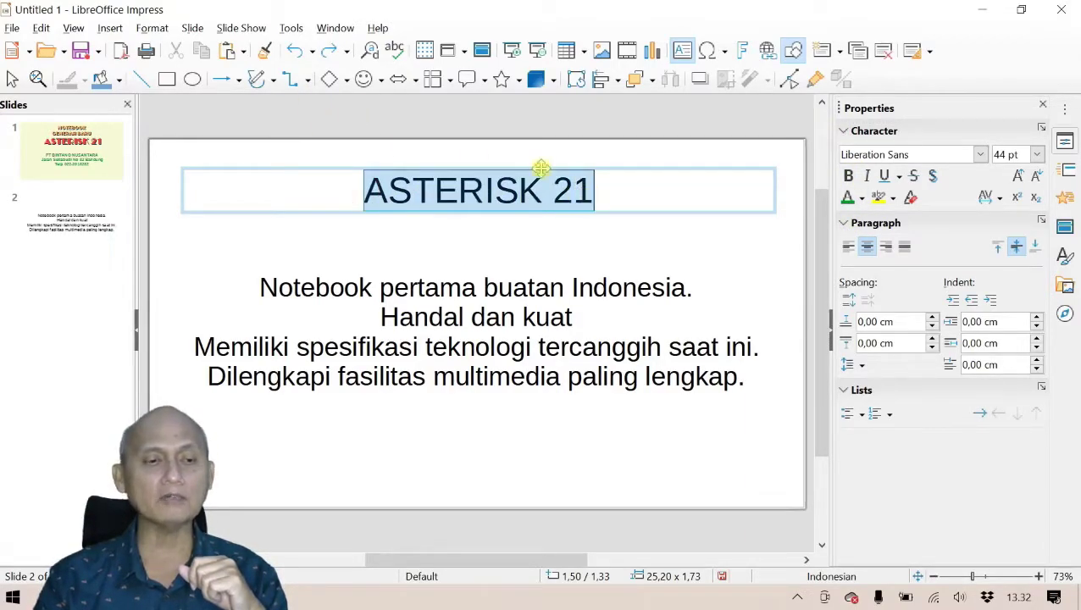
pyautogui.click(153, 28)
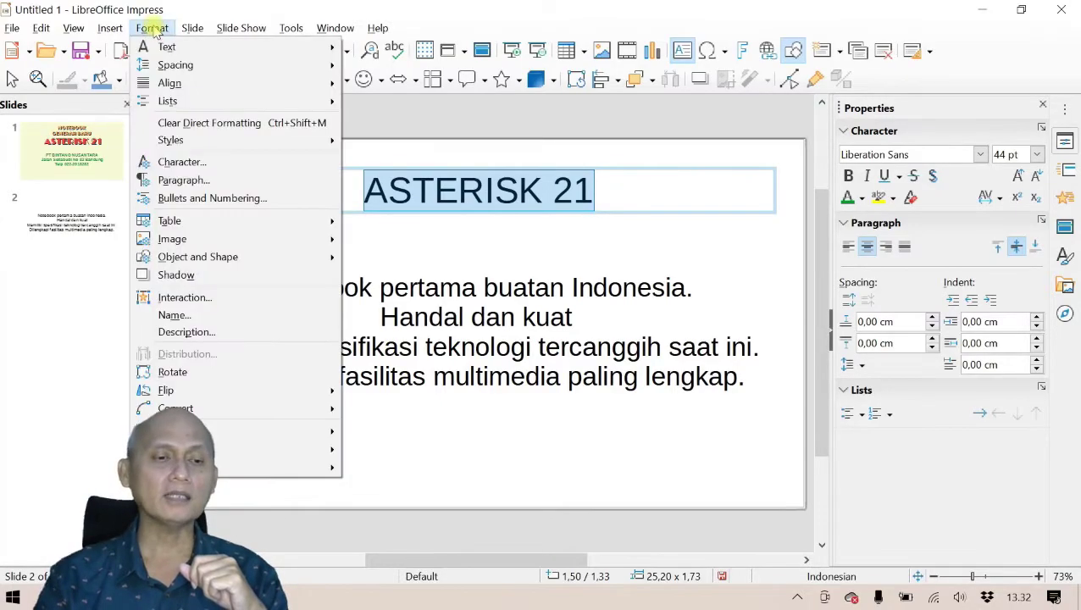
pyautogui.moveTo(161, 46)
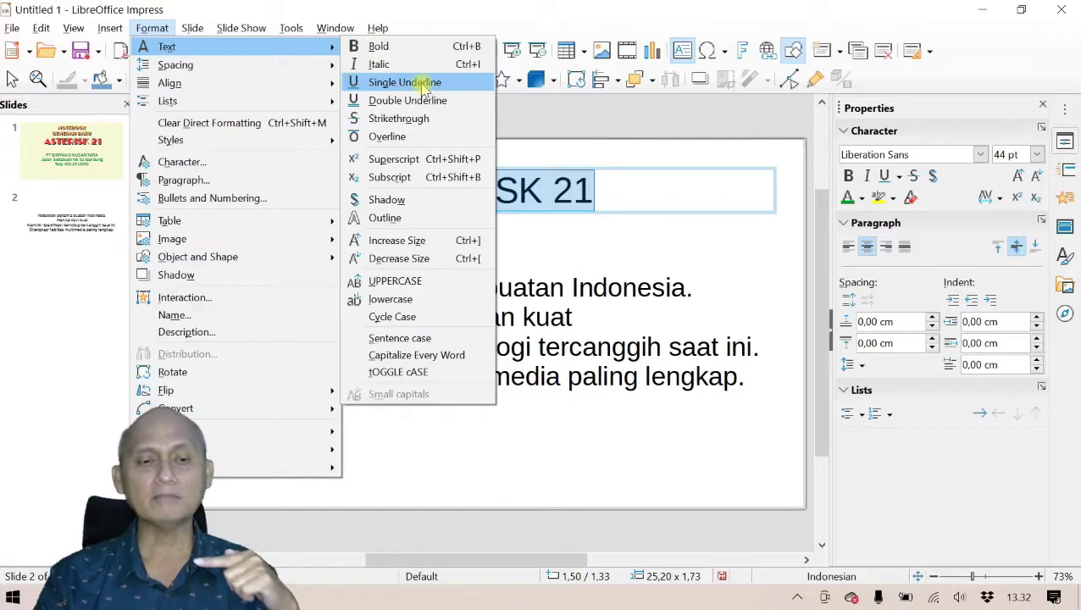
pyautogui.click(423, 139)
pyautogui.click(443, 239)
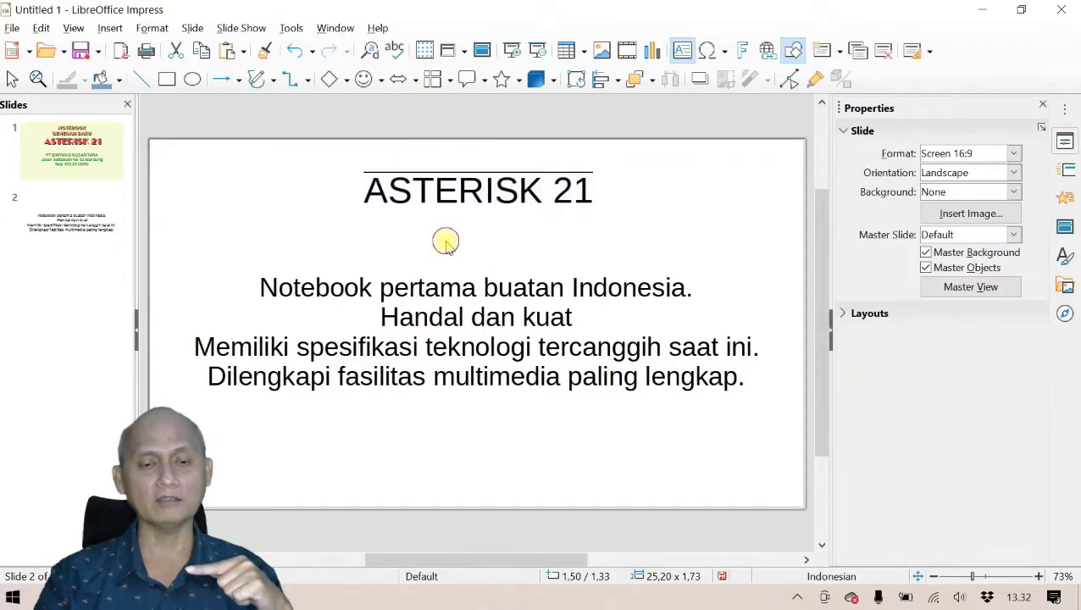
pyautogui.click(394, 195)
pyautogui.moveTo(362, 191); pyautogui.dragTo(593, 193)
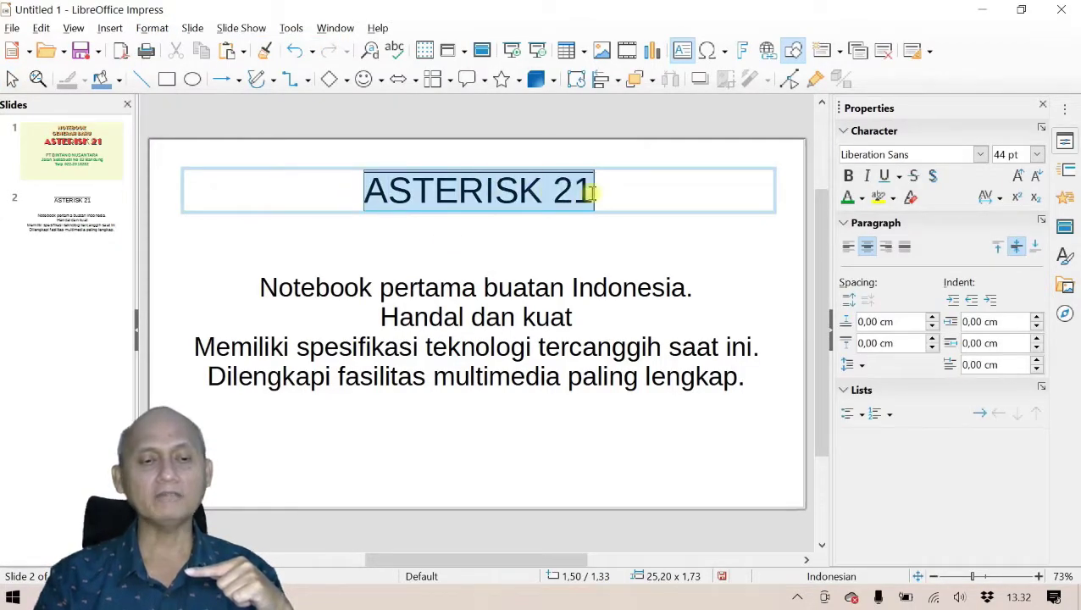
pyautogui.click(152, 28)
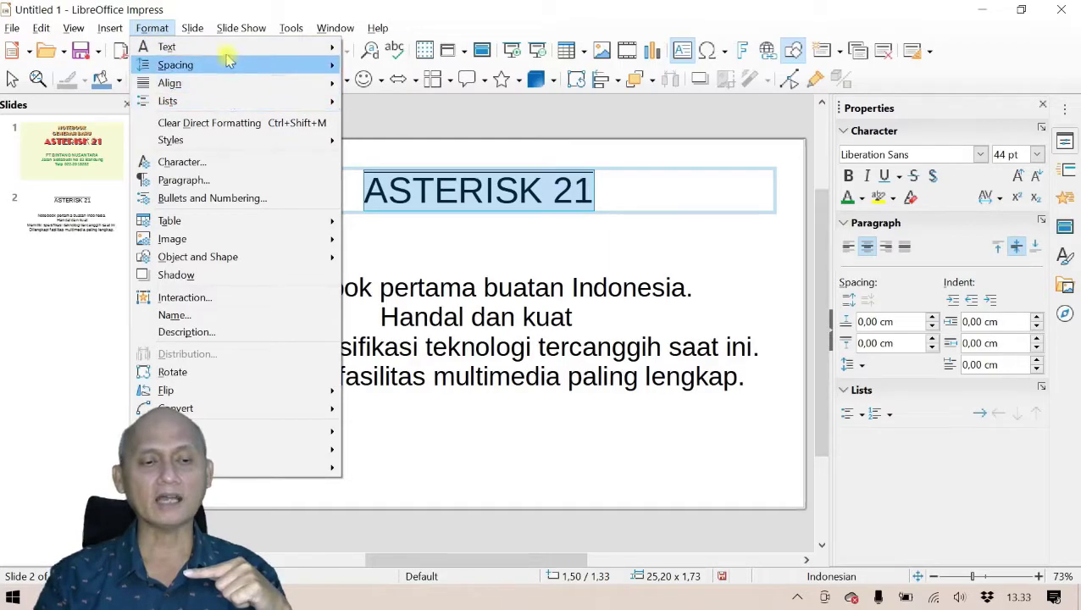
pyautogui.moveTo(231, 48)
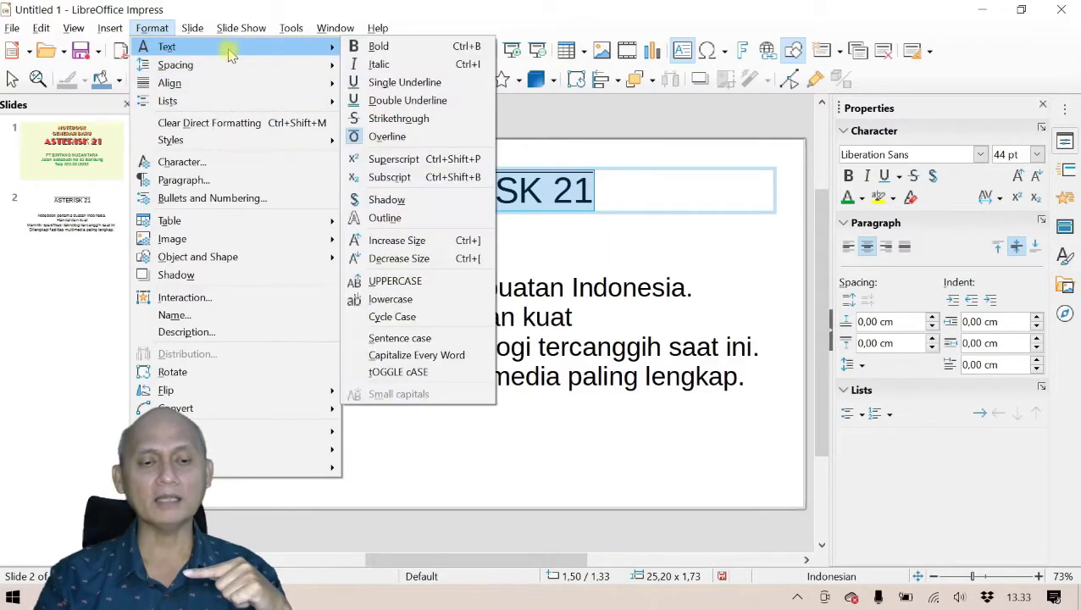
pyautogui.click(403, 137)
# Apply the outline text effect to the second slide's title "ASTERISK 21"
pyautogui.click(152, 28)
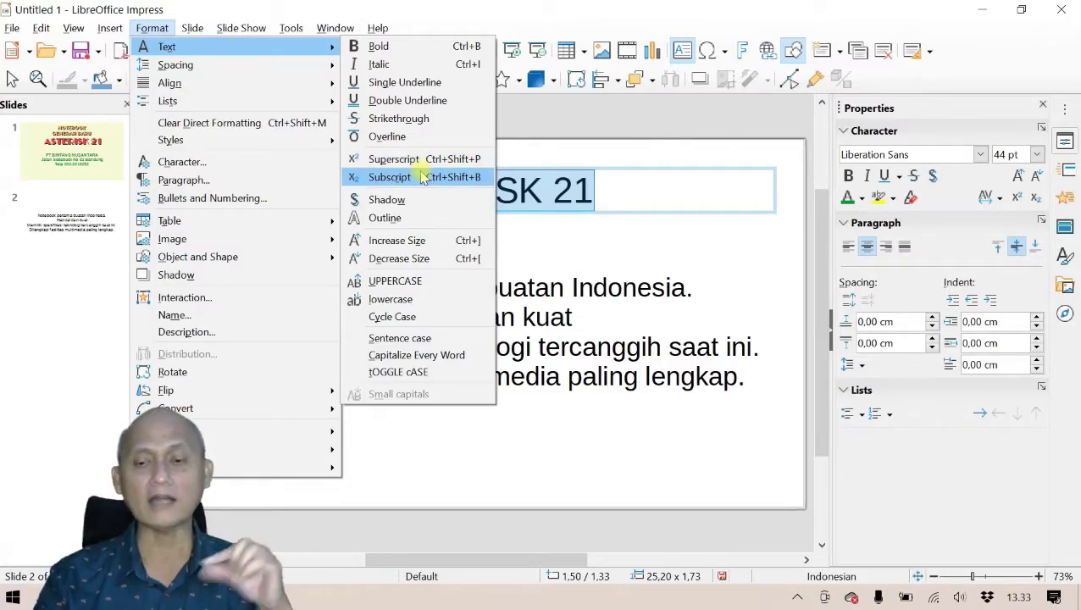
pyautogui.click(418, 218)
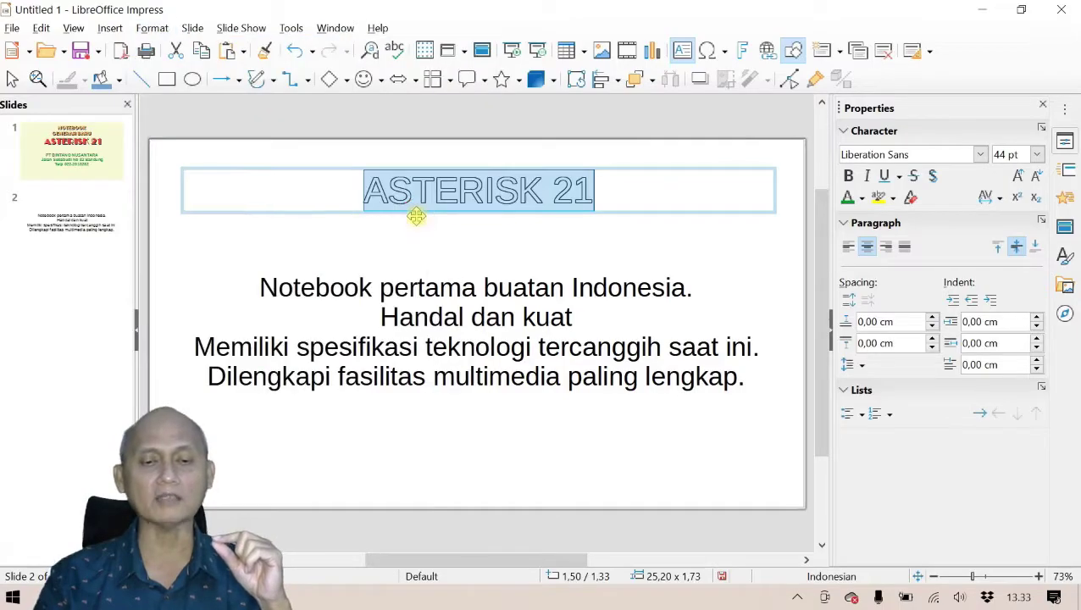
pyautogui.click(428, 259)
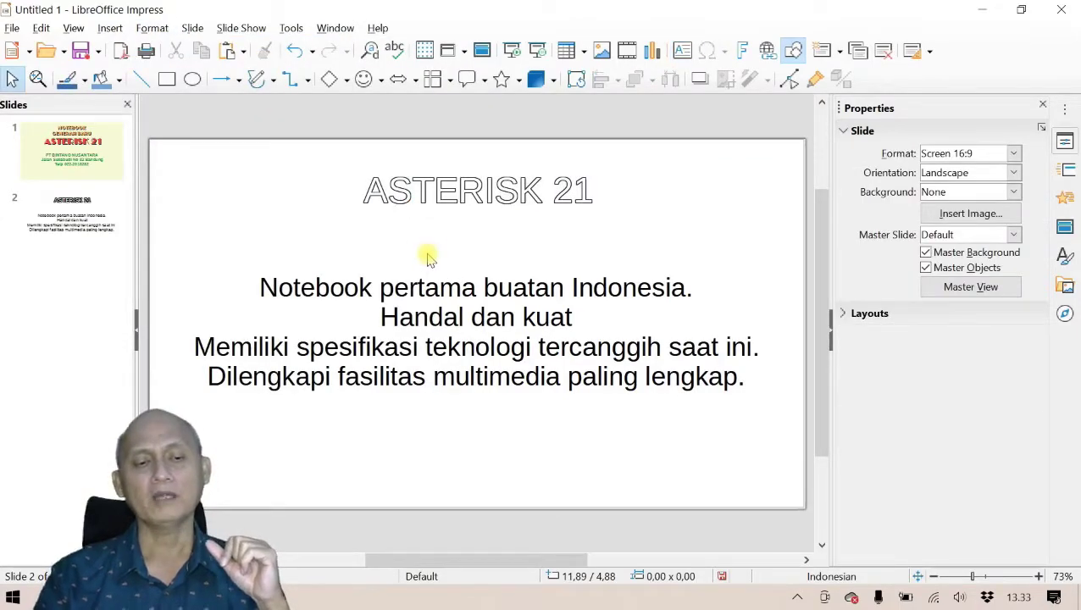
# Clone the formatting of the first slide's "ASTERISK 21" onto the word "ASTERISK" in the second slide's title
pyautogui.click(430, 191)
pyautogui.moveTo(362, 192); pyautogui.dragTo(587, 194)
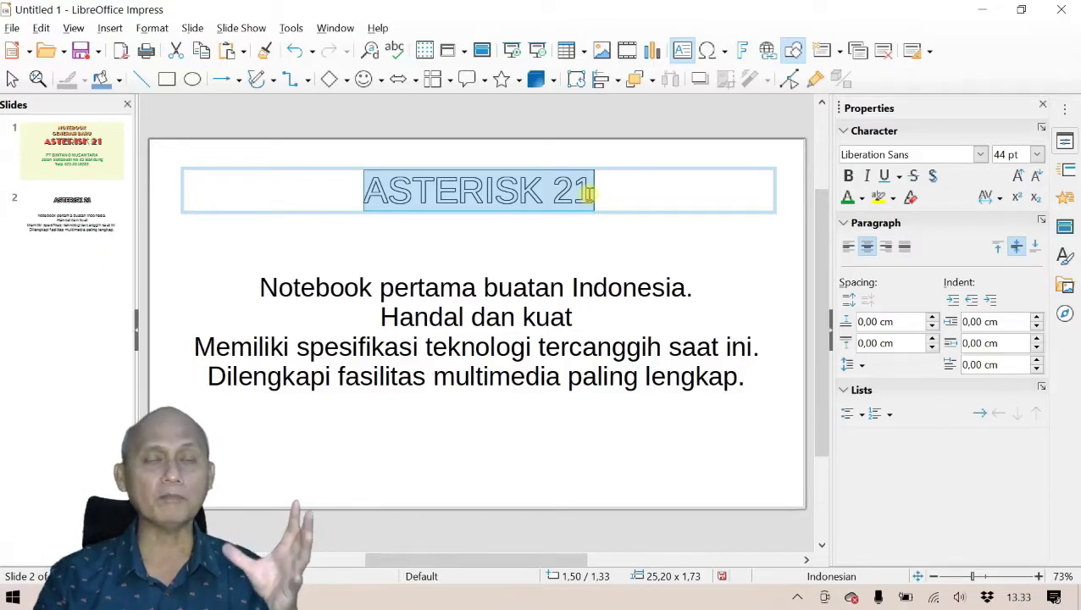
pyautogui.click(93, 157)
pyautogui.click(337, 259)
pyautogui.moveTo(294, 261); pyautogui.dragTo(603, 299)
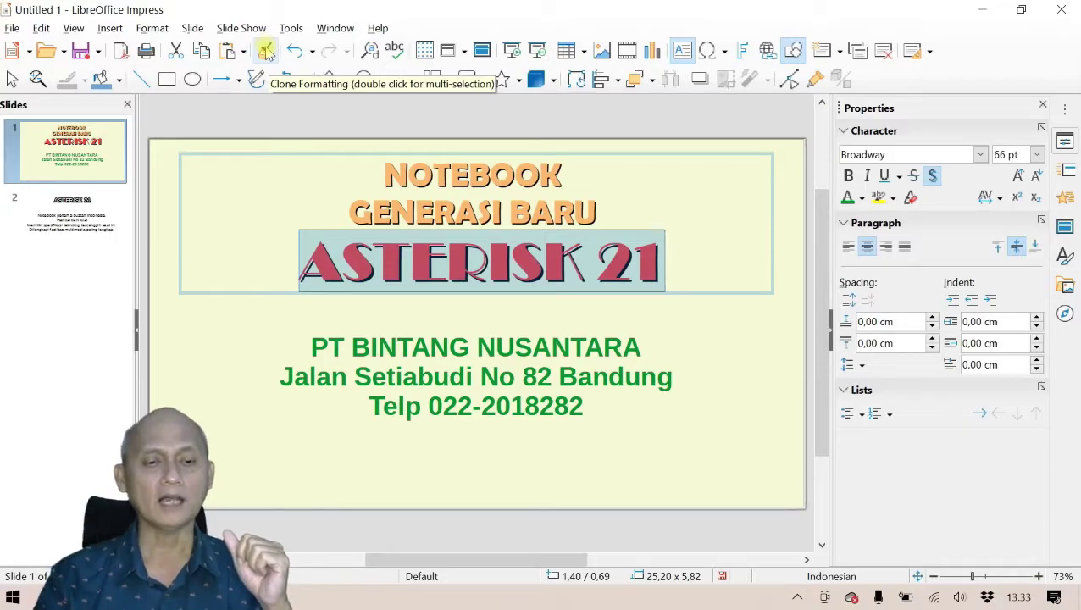
pyautogui.click(266, 51)
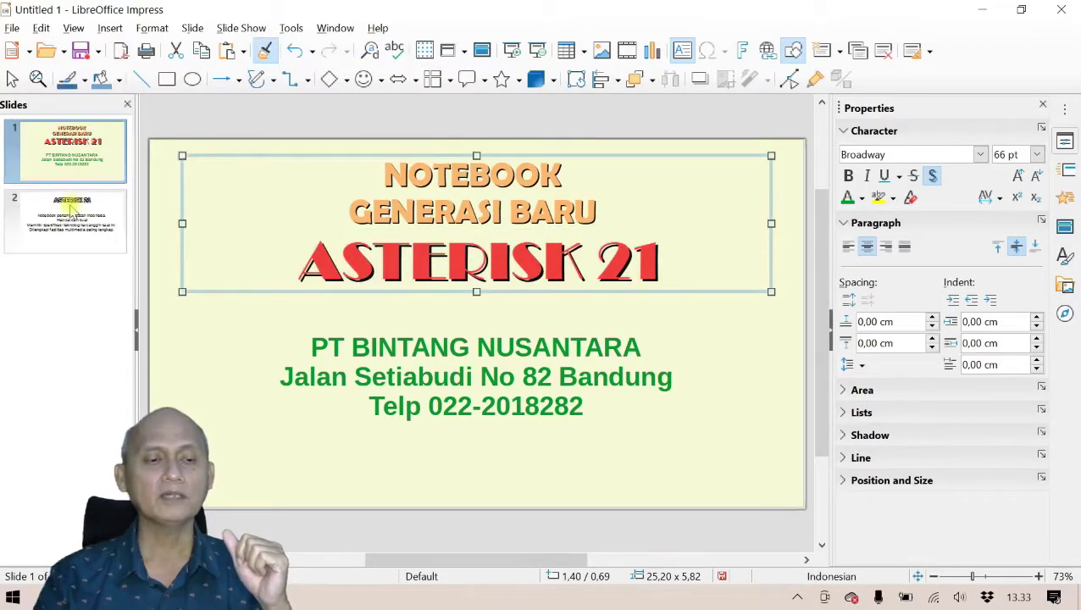
pyautogui.click(70, 212)
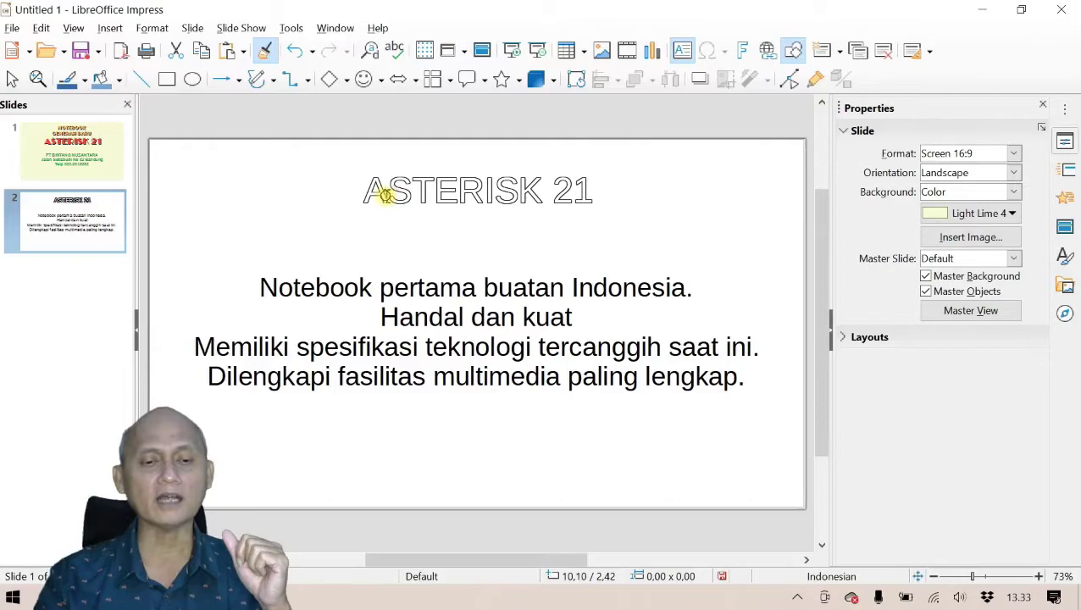
pyautogui.click(385, 195)
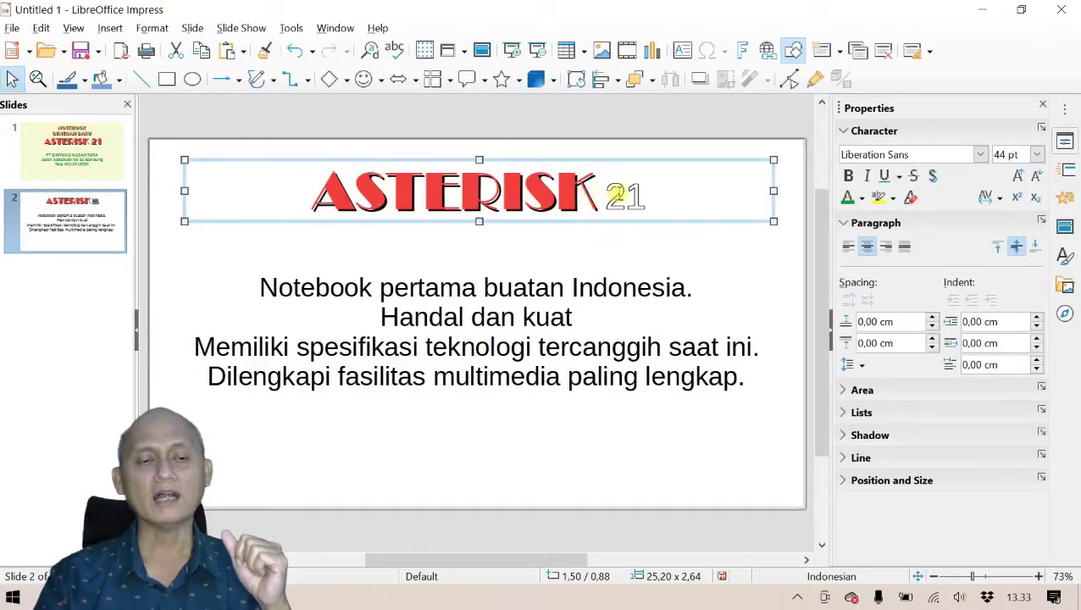
# Clone the formatting of "ASTERISK" onto the "21" in the second slide's title
pyautogui.click(392, 181)
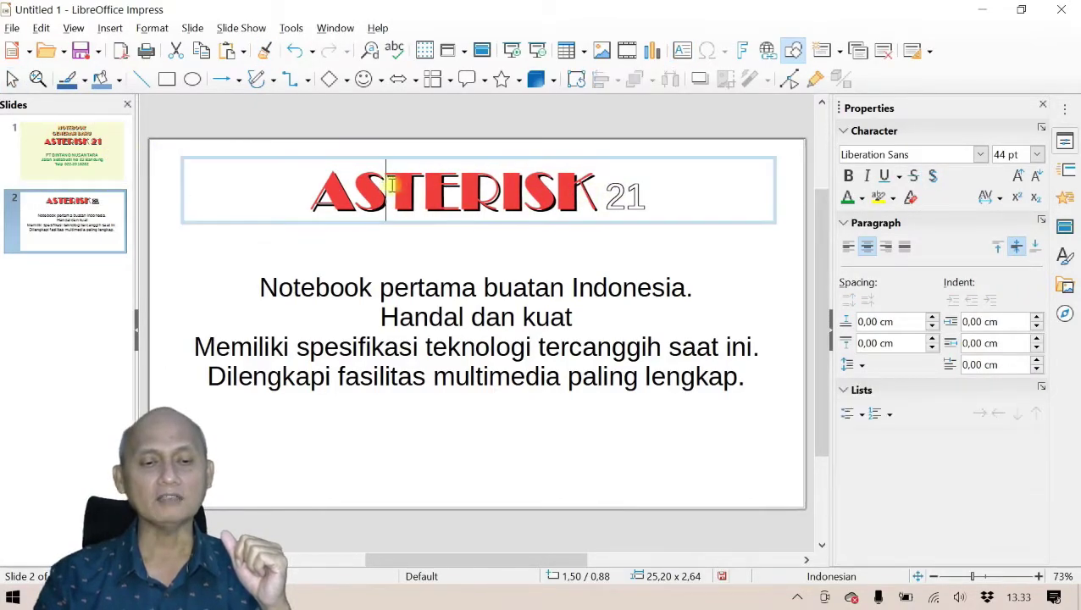
pyautogui.moveTo(319, 196); pyautogui.dragTo(597, 198)
pyautogui.click(264, 50)
pyautogui.click(631, 196)
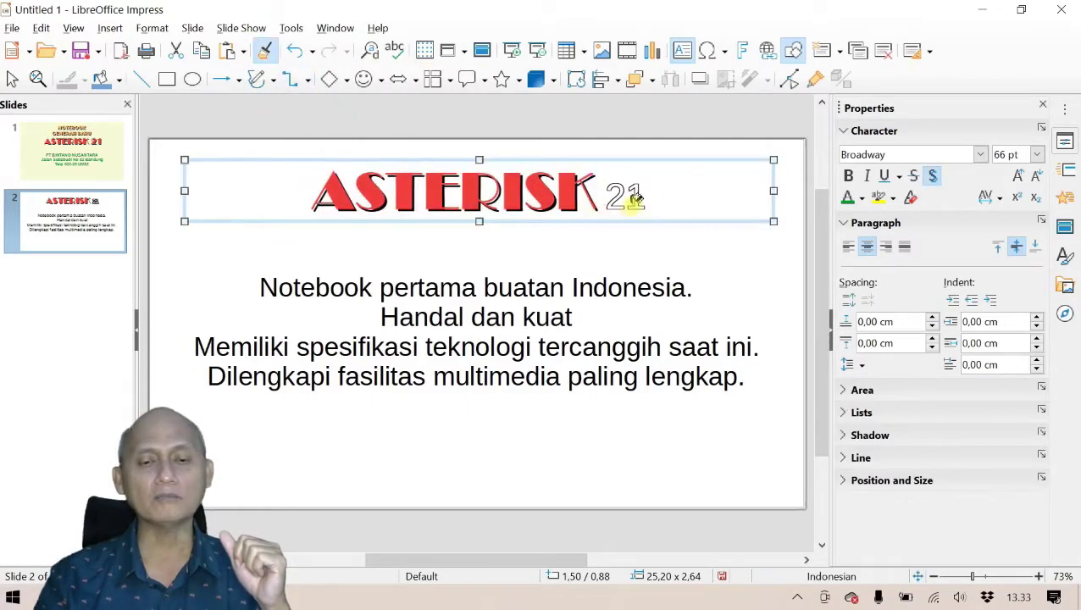
pyautogui.press('Escape')
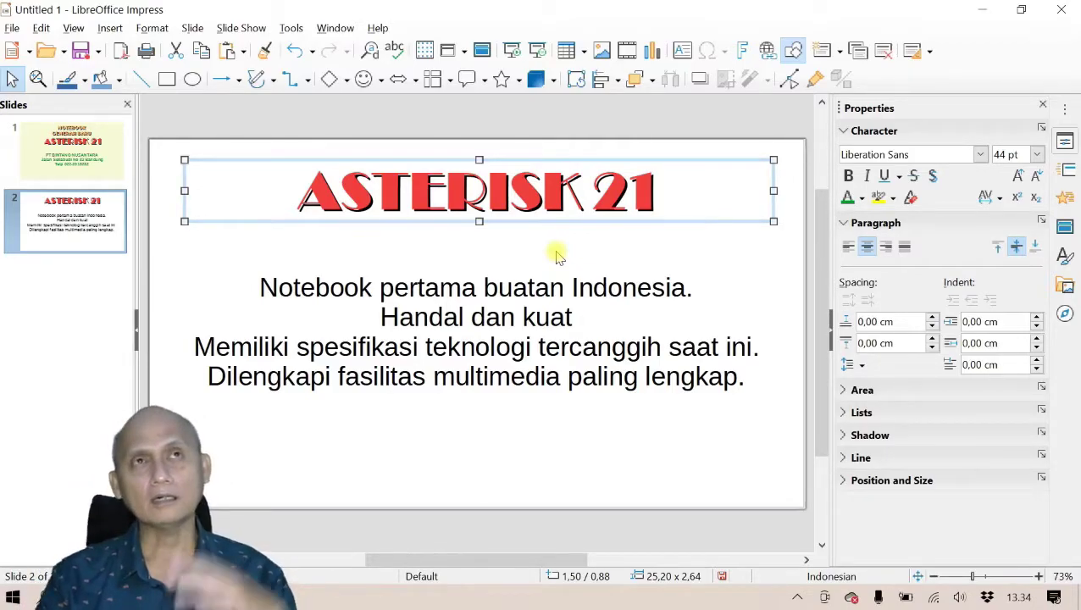
# Left-align the four feature lines on the second slide and make them a list, first bulleted and then numbered
pyautogui.click(461, 319)
pyautogui.moveTo(264, 287); pyautogui.dragTo(753, 390)
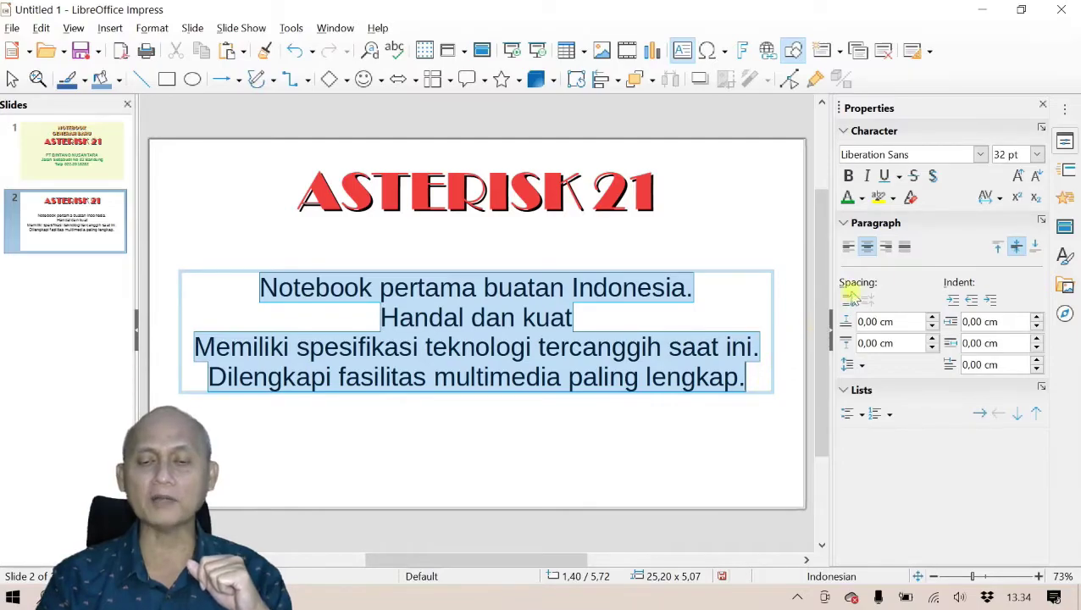
pyautogui.click(848, 247)
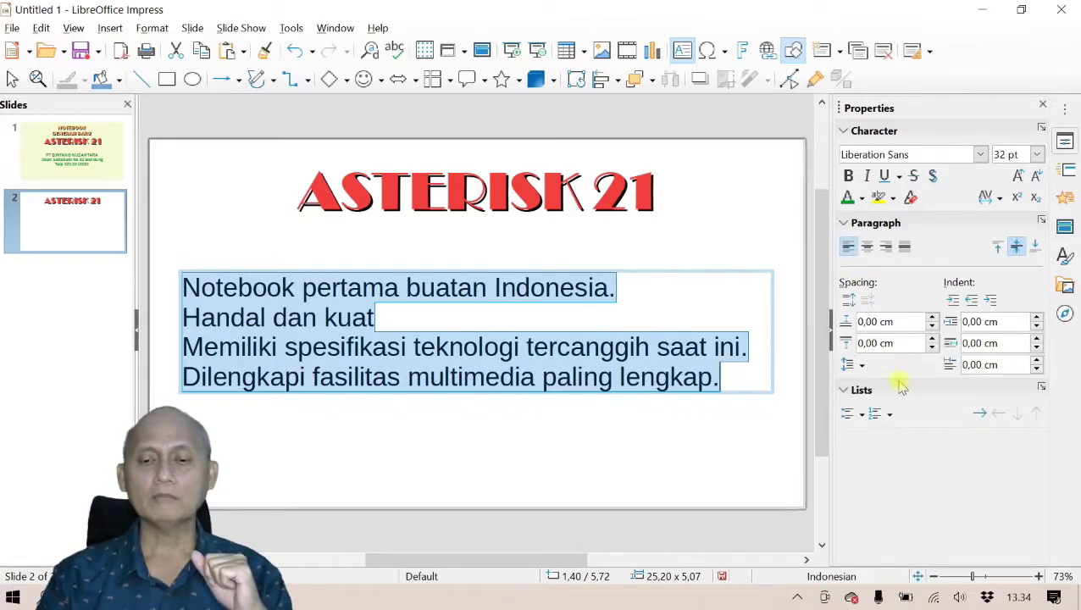
pyautogui.click(847, 415)
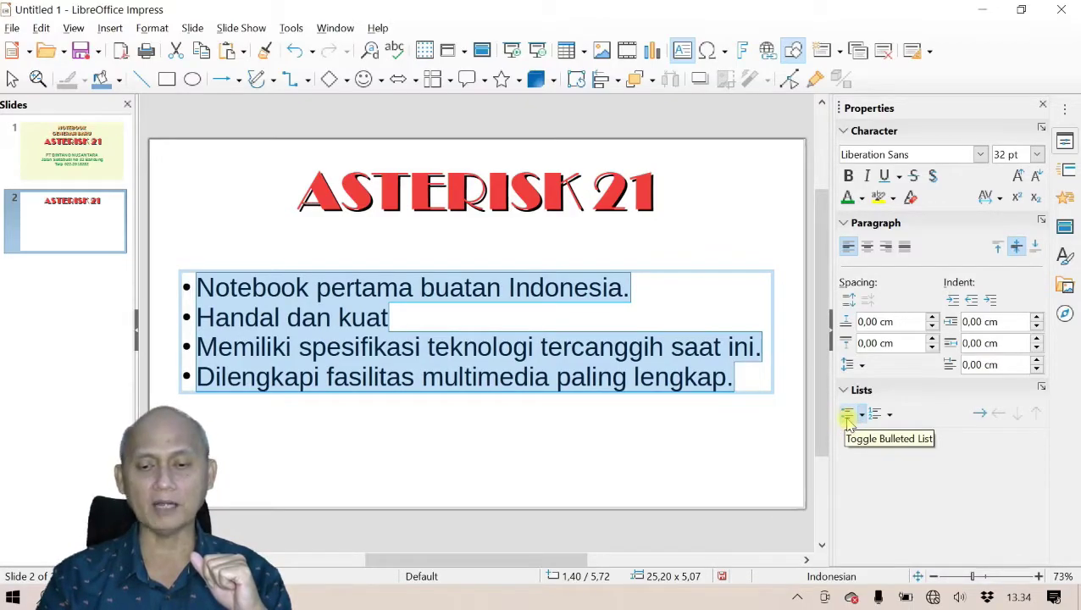
pyautogui.click(880, 415)
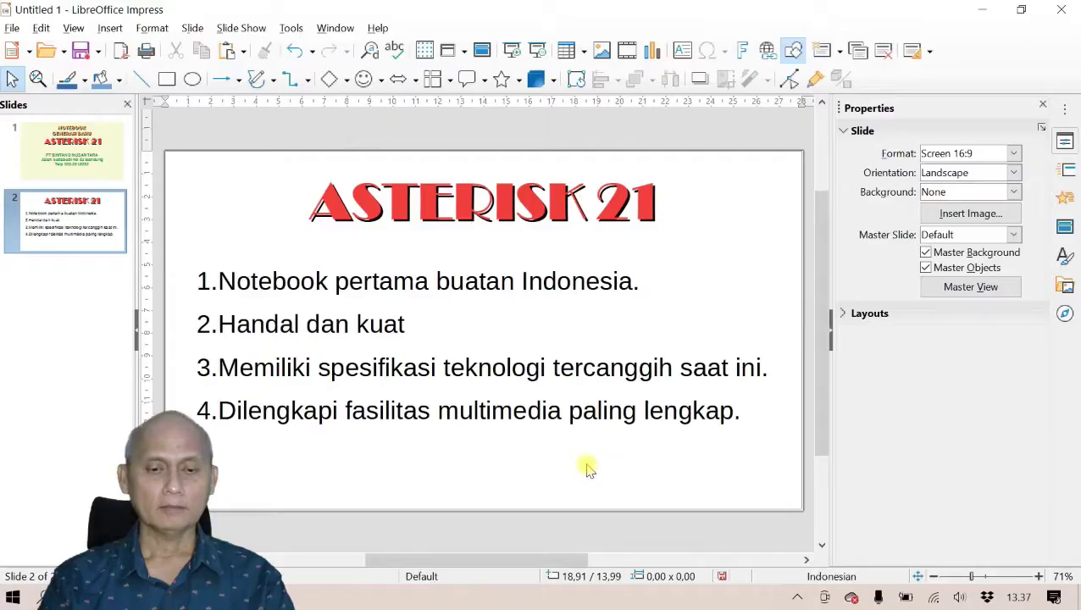
# Change the numbered list on the second slide to small solid round bullets
pyautogui.click(436, 352)
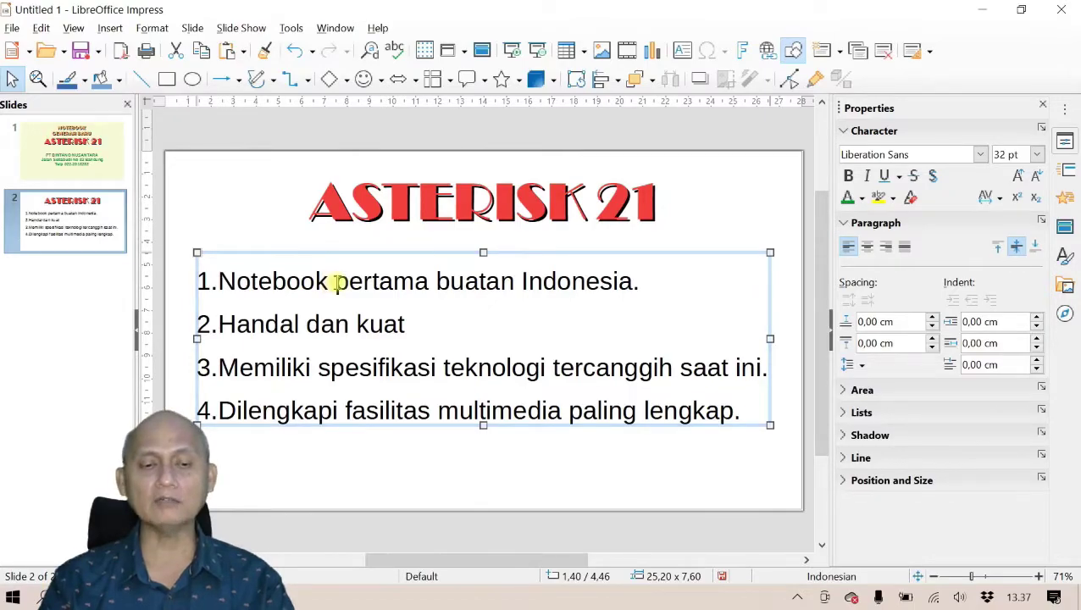
pyautogui.click(405, 282)
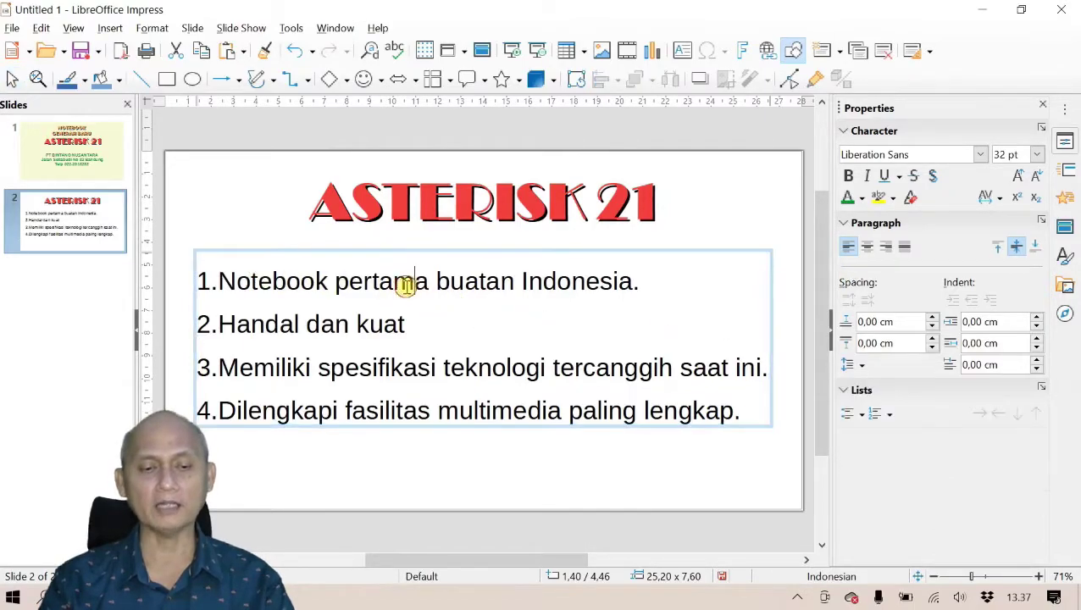
pyautogui.moveTo(752, 411); pyautogui.dragTo(216, 280)
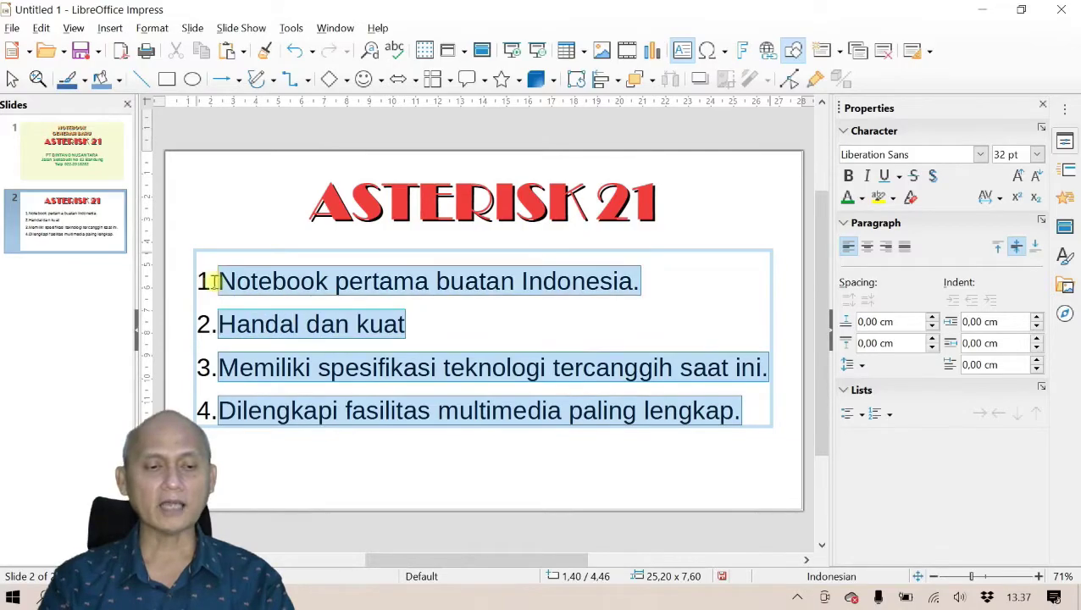
pyautogui.click(861, 414)
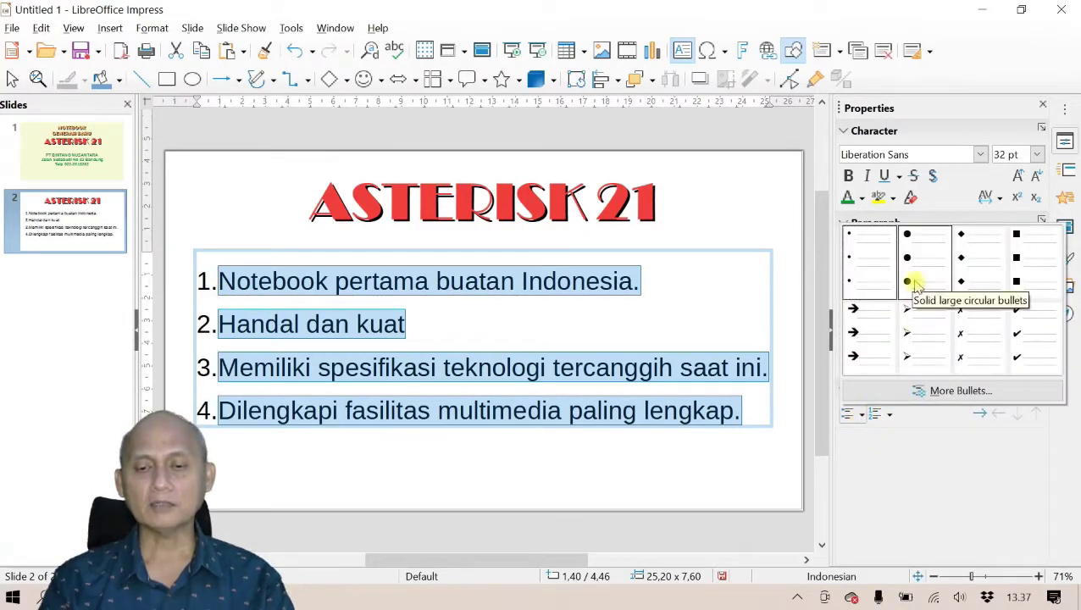
pyautogui.click(871, 278)
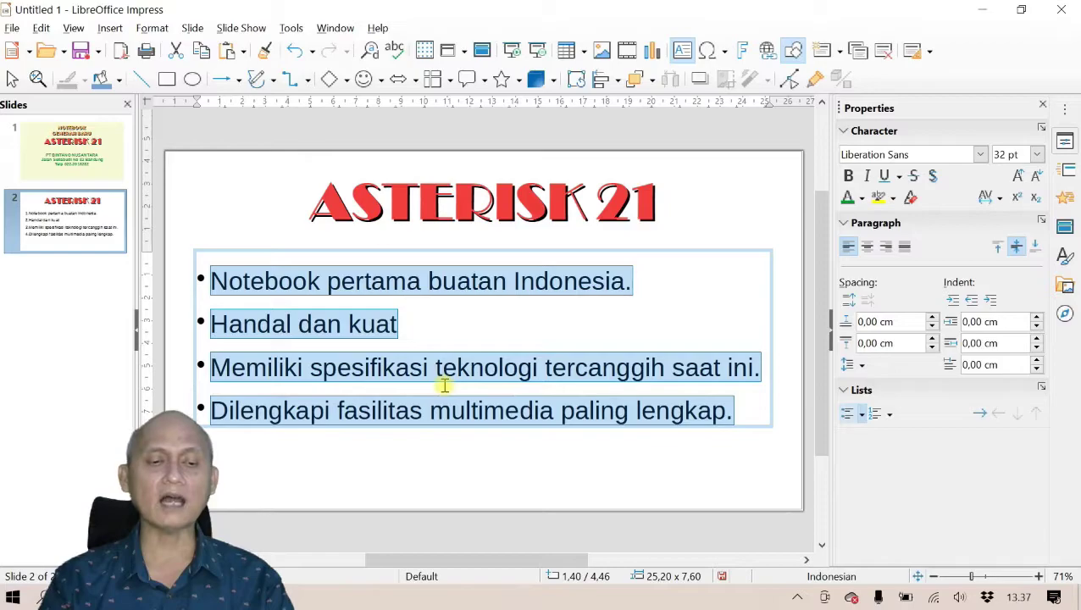
# Open the full Bullets and Numbering settings for the four feature lines, close them without changes and deselect the text
pyautogui.click(890, 415)
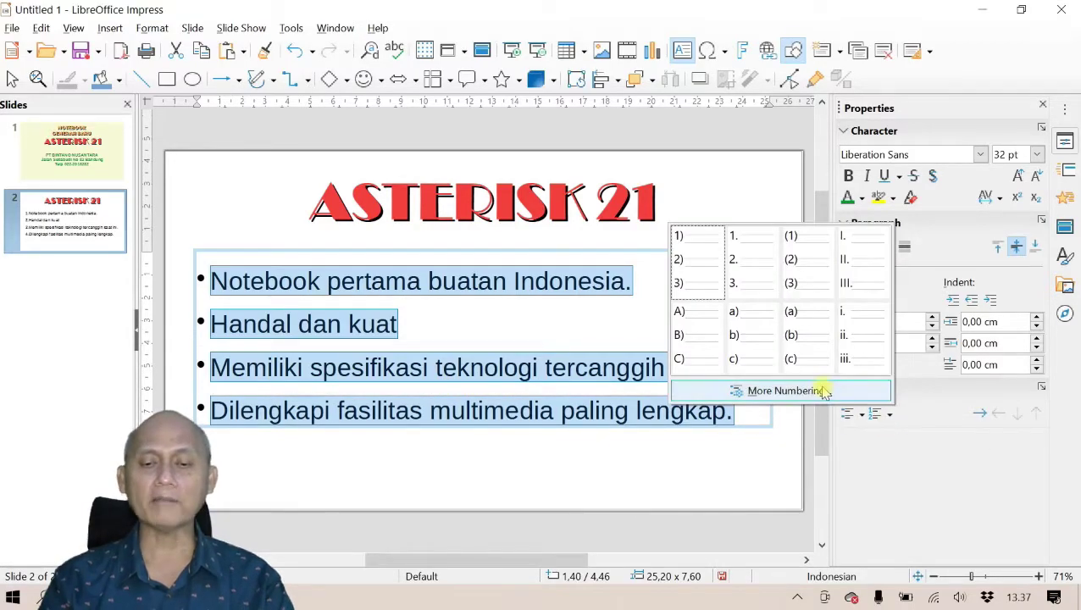
pyautogui.click(784, 391)
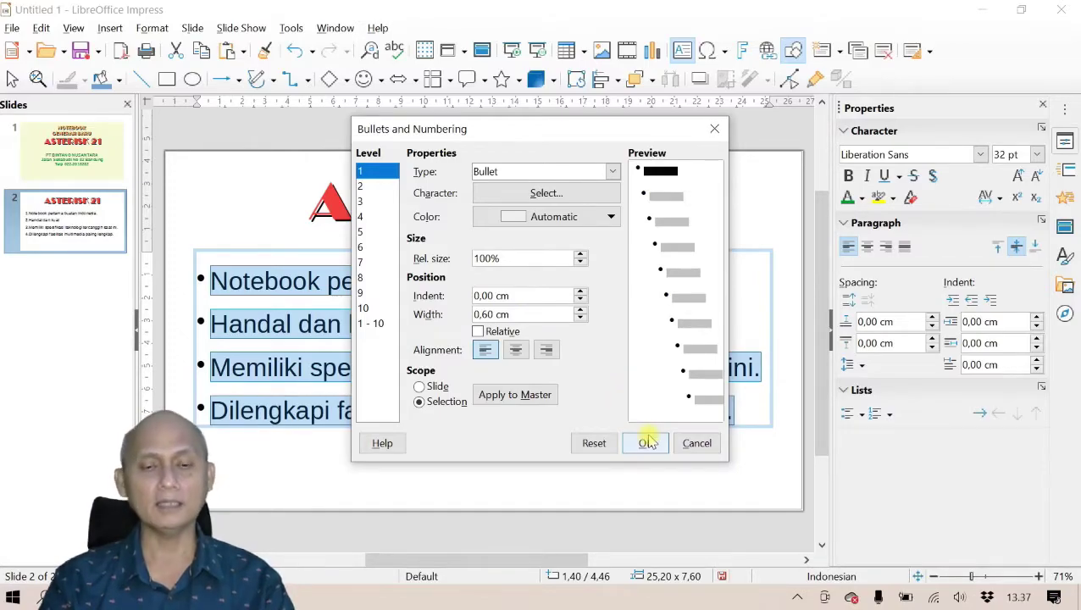
pyautogui.click(698, 444)
pyautogui.click(493, 479)
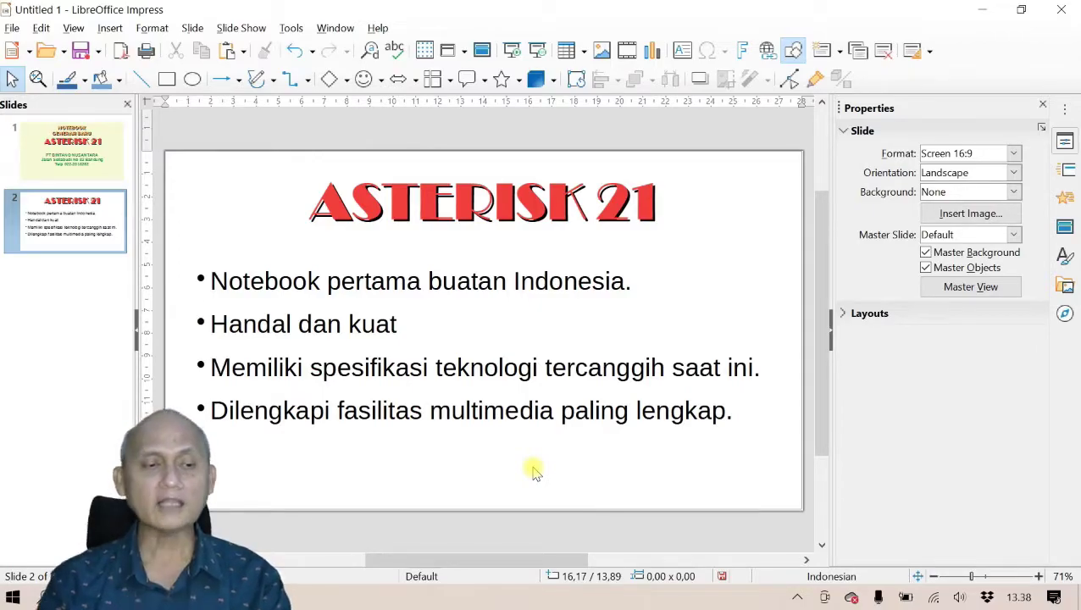
pyautogui.click(26, 129)
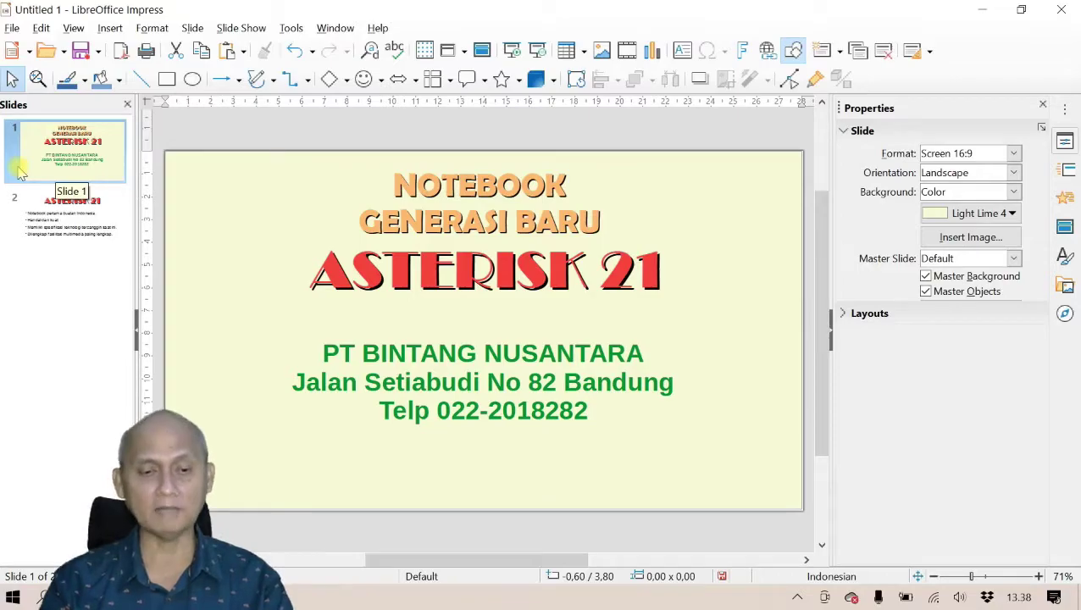
pyautogui.click(27, 213)
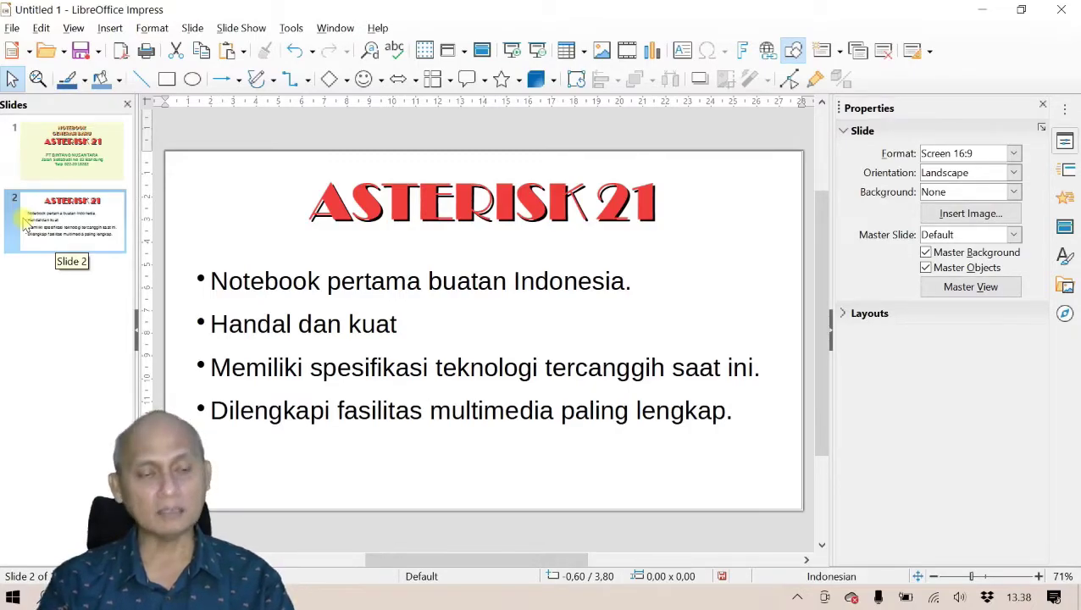
# Save the presentation to the Desktop as "LibreOffice Impress 1" in ODF Presentation format
pyautogui.click(85, 53)
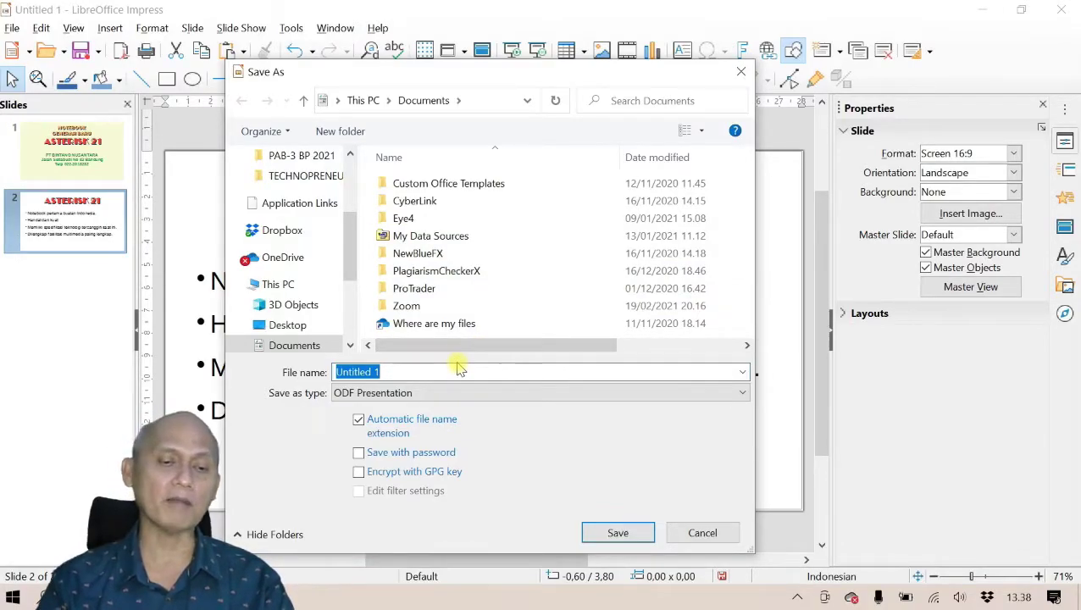
pyautogui.click(300, 325)
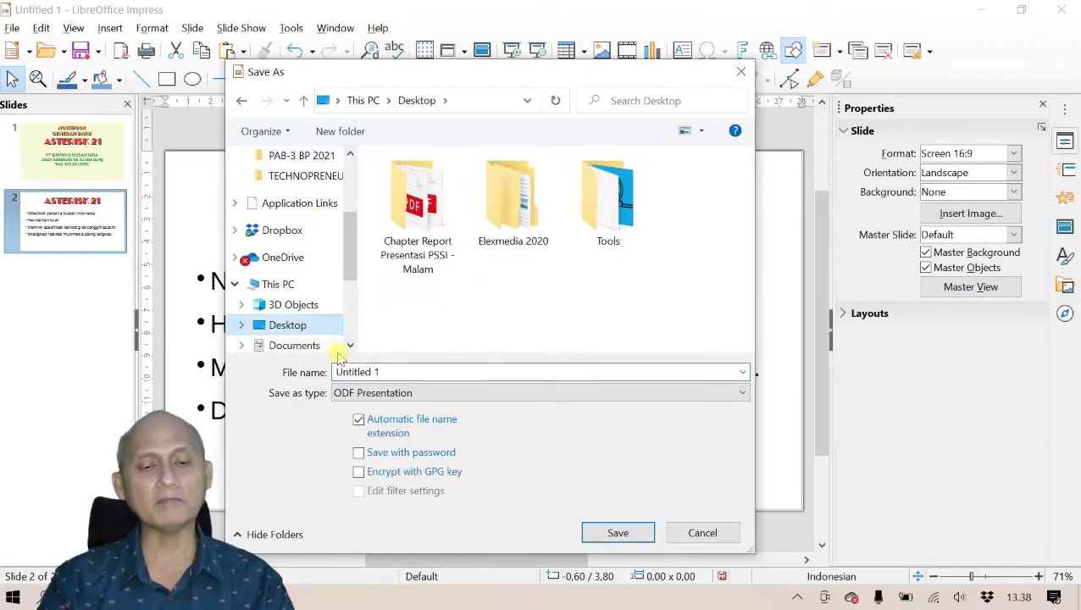
pyautogui.doubleClick(400, 366)
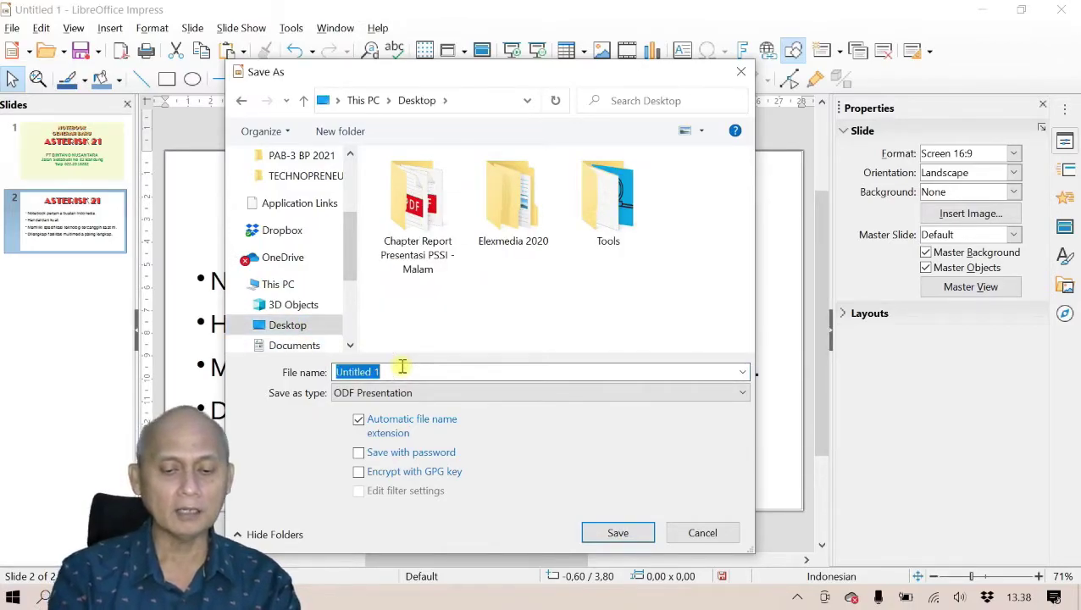
pyautogui.write('Libre')
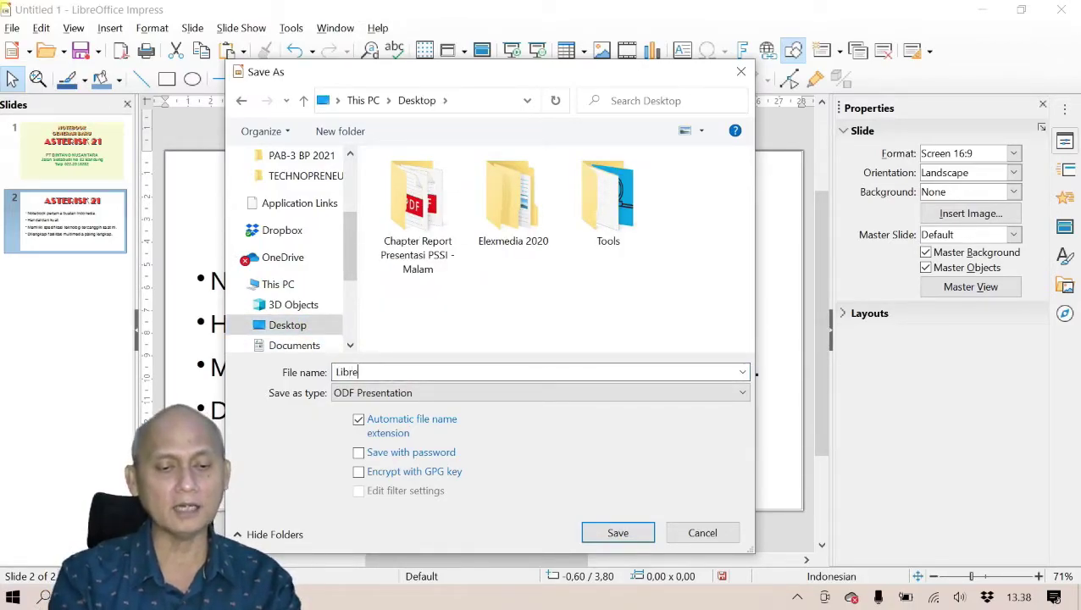
pyautogui.write('Office Impress 1')
pyautogui.press('Return')
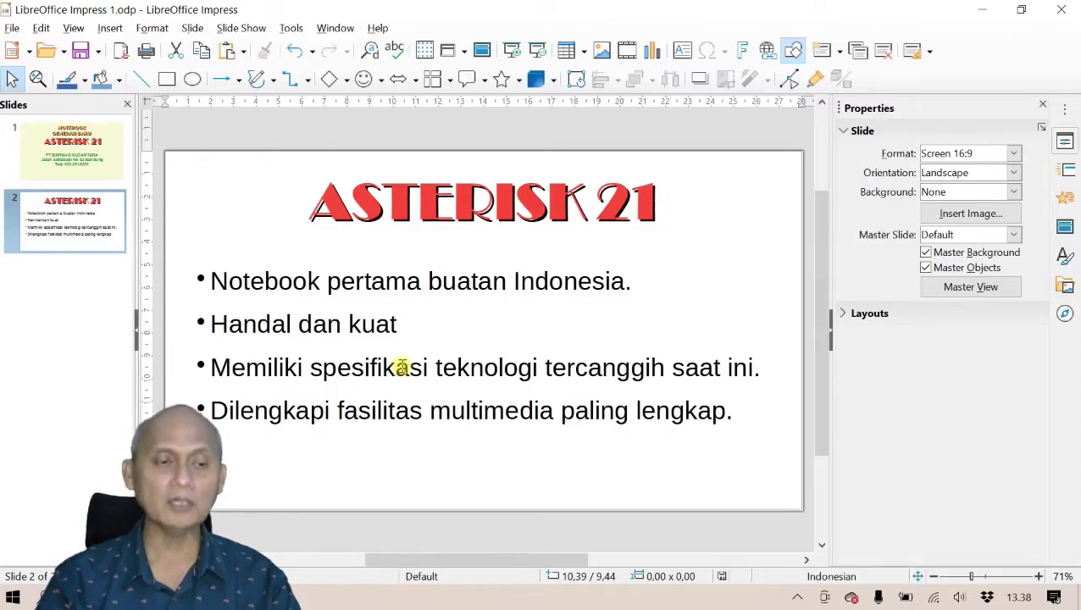
# View the first slide briefly, return to the second slide and select its bulleted text box
pyautogui.click(76, 151)
pyautogui.click(88, 212)
pyautogui.click(450, 390)
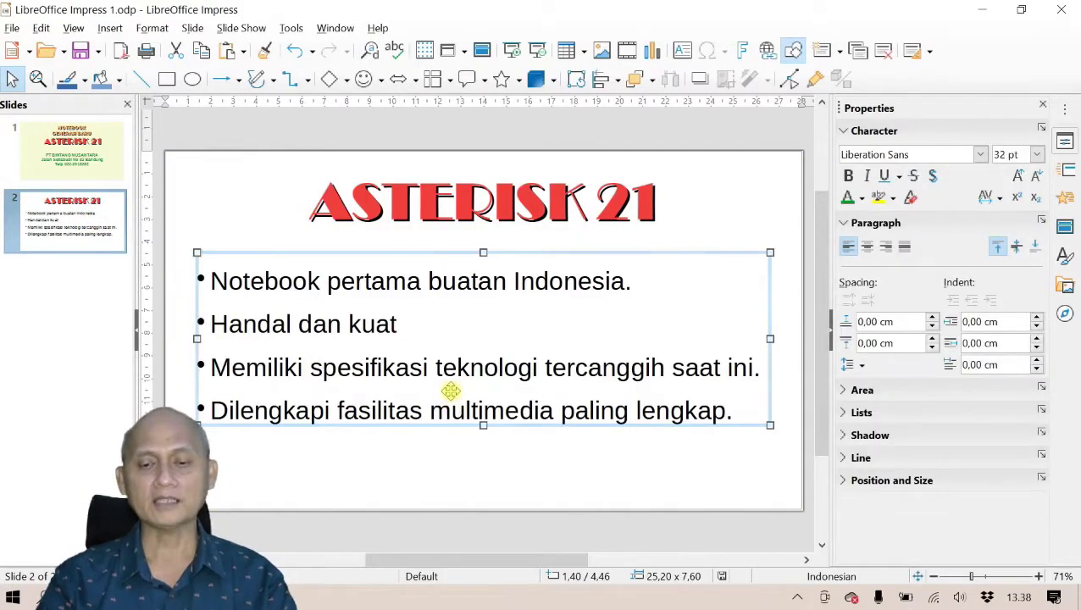